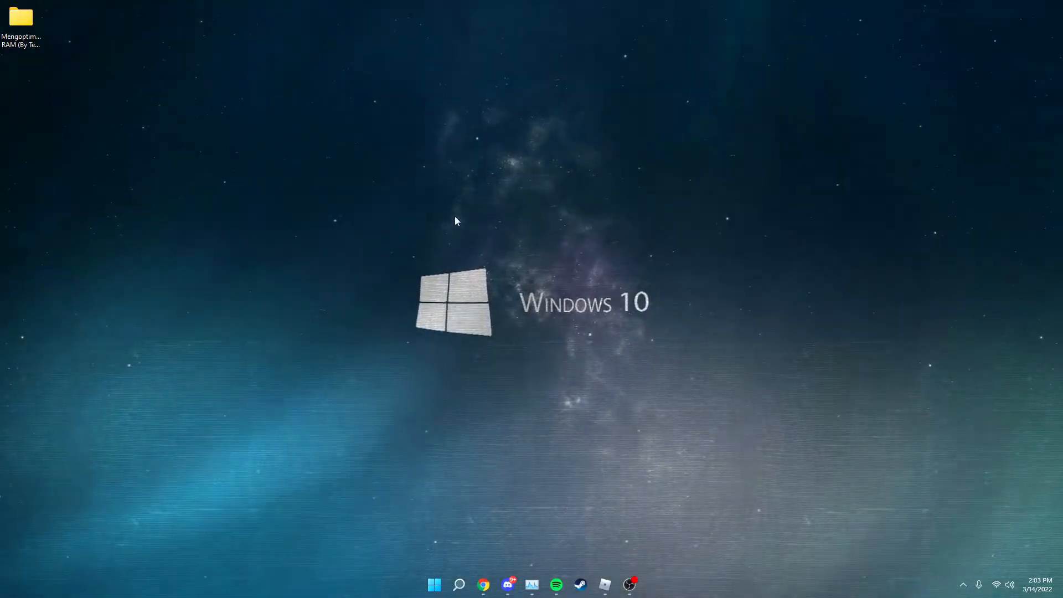
# Open the Mengoptimalkan RAM desktop folder and go into 1. Program, Mem Reduct, 64-Bit.
pyautogui.moveTo(21, 21); pyautogui.dragTo(566, 245)
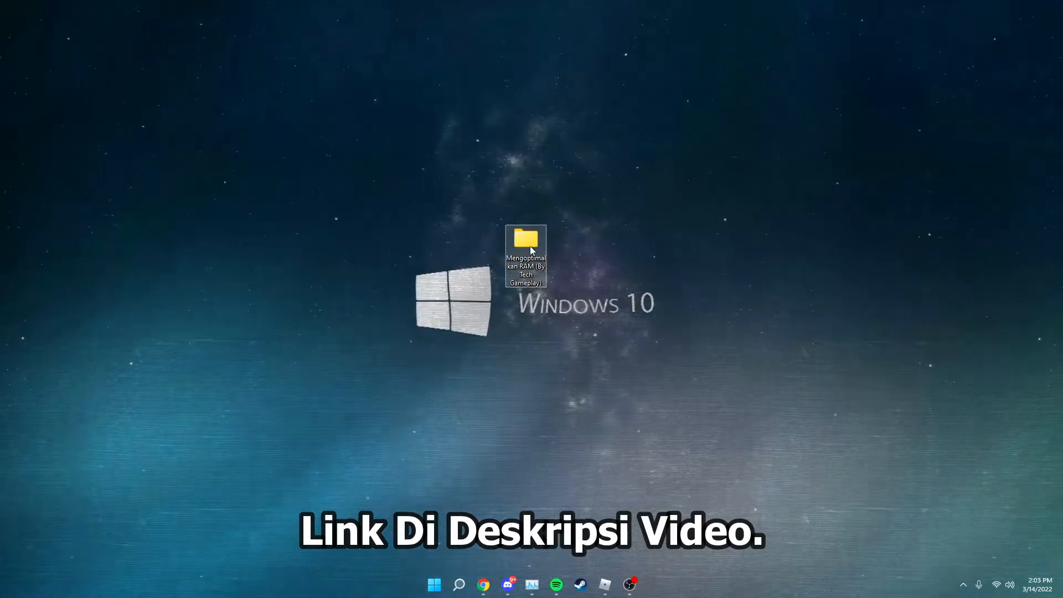
pyautogui.doubleClick(530, 246)
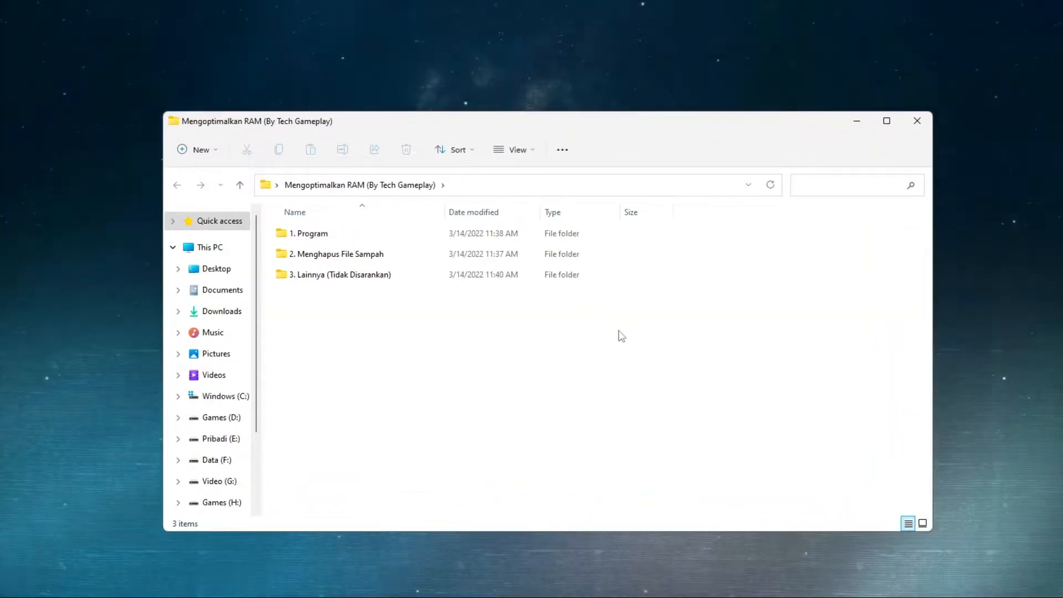
pyautogui.doubleClick(343, 244)
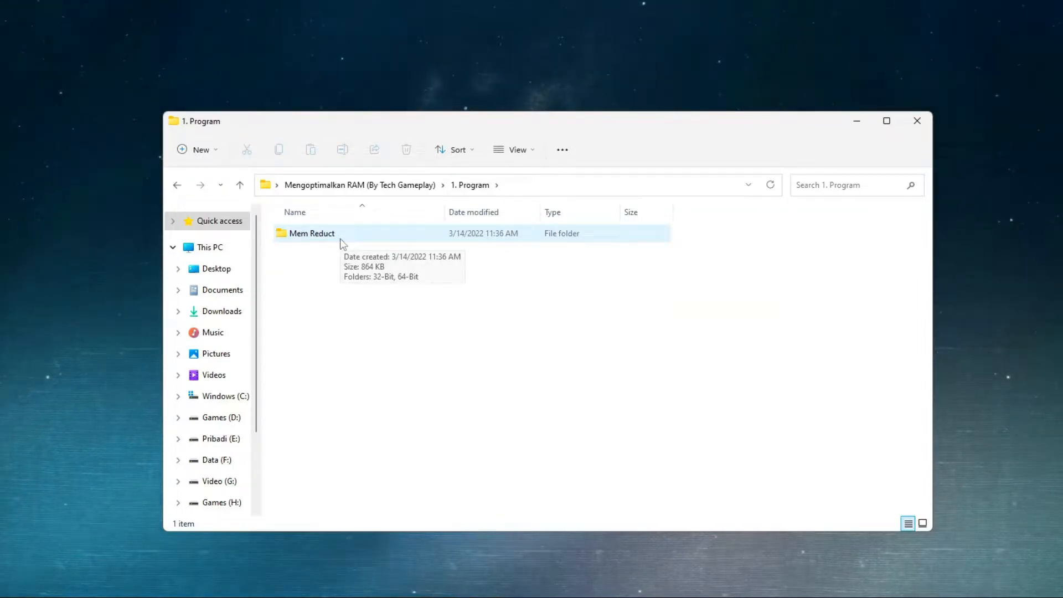
pyautogui.doubleClick(340, 241)
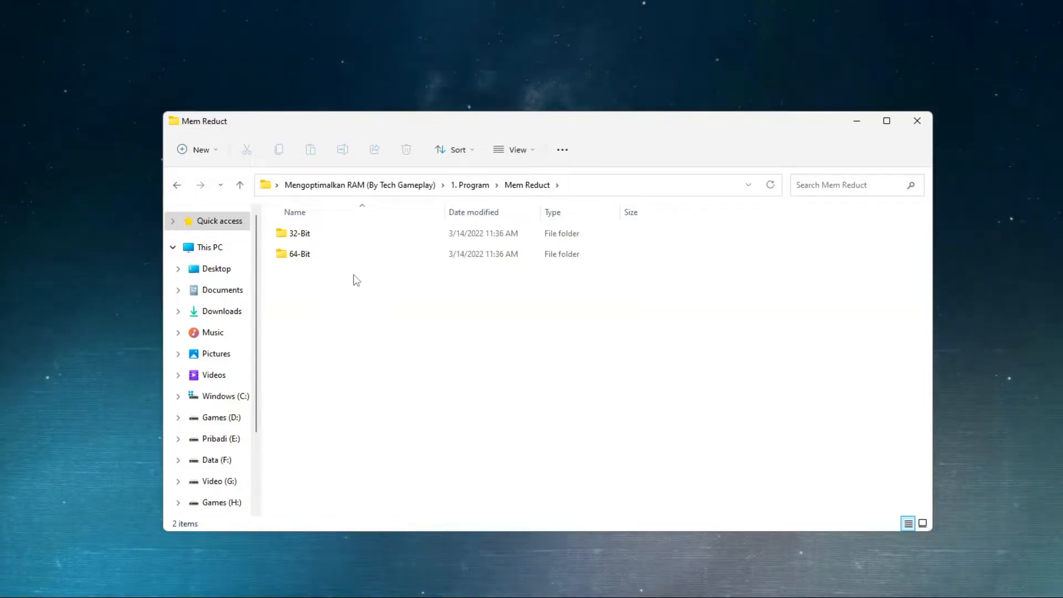
pyautogui.click(314, 259)
pyautogui.doubleClick(313, 256)
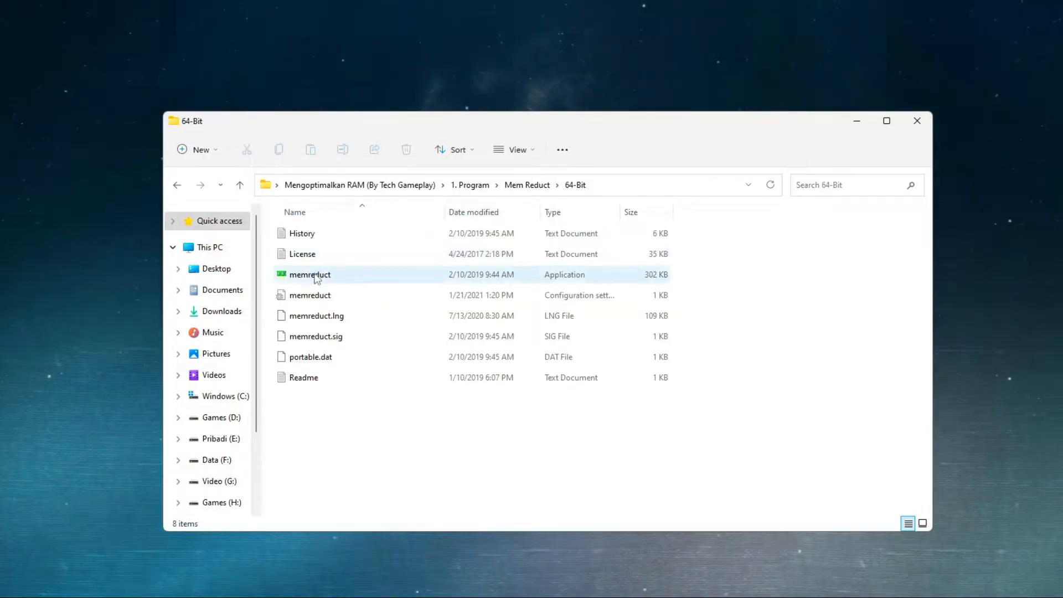
# Run the memreduct application as administrator and clean the memory.
pyautogui.click(316, 278)
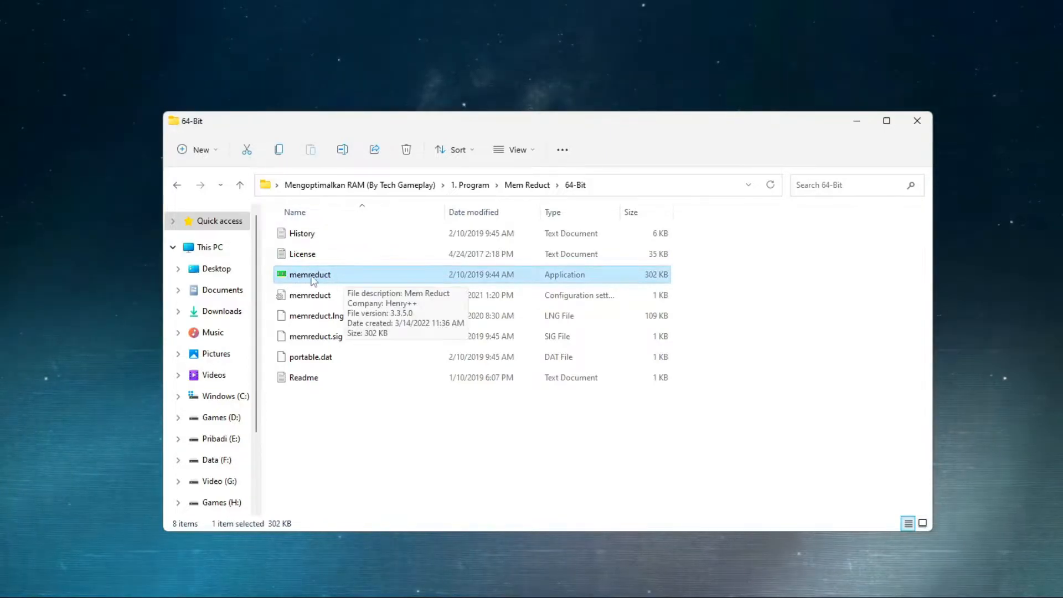
pyautogui.rightClick(321, 276)
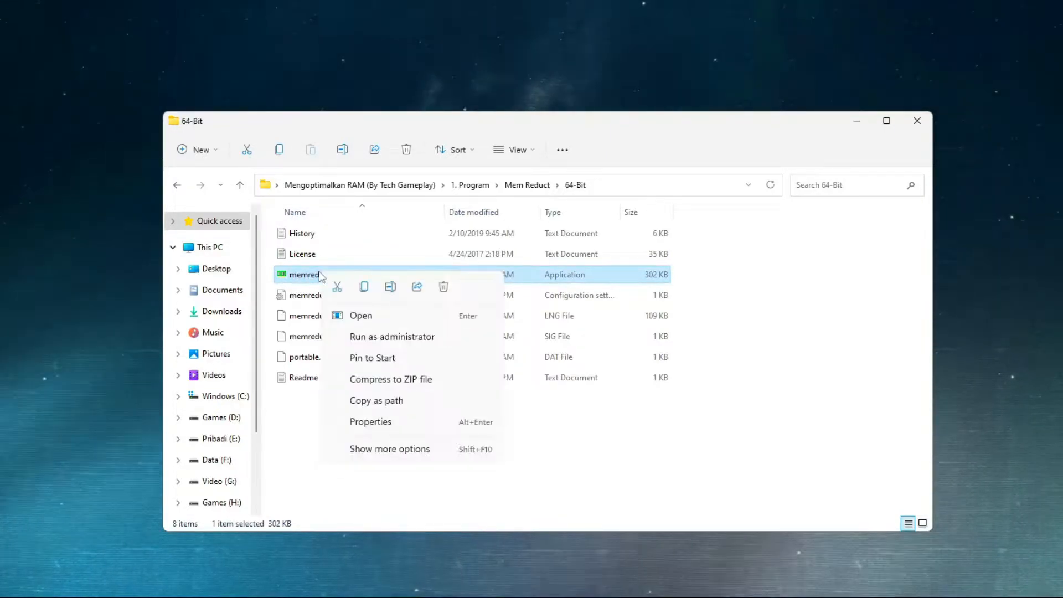
pyautogui.click(363, 343)
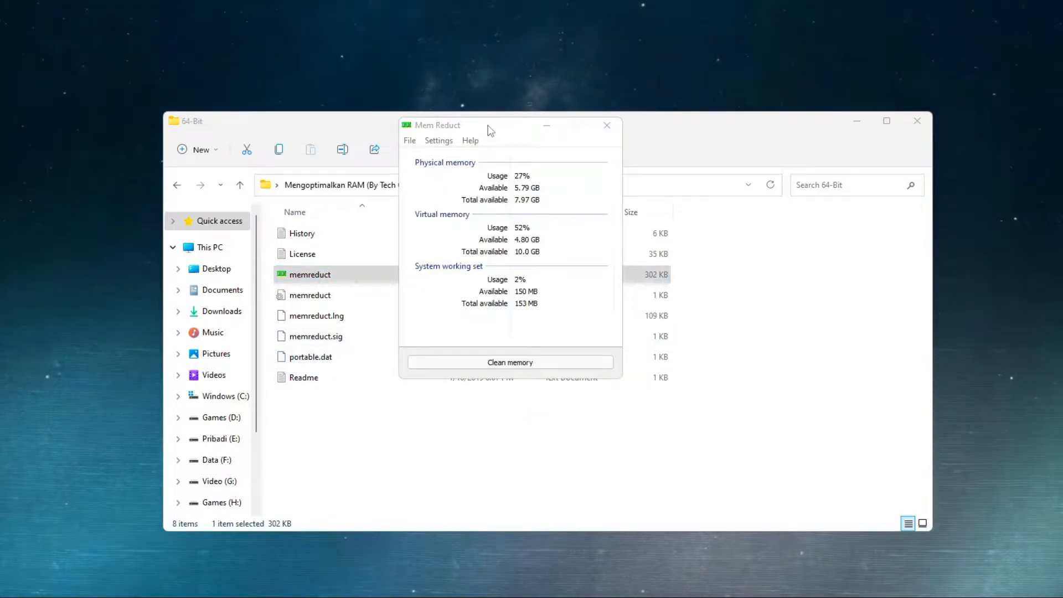
pyautogui.moveTo(490, 130); pyautogui.dragTo(513, 179)
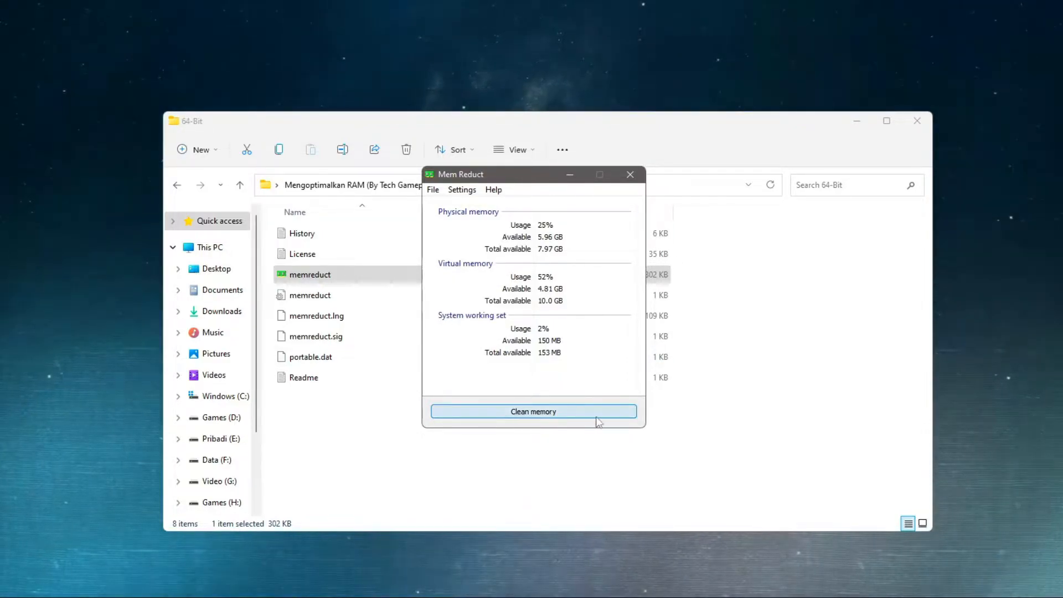
pyautogui.click(557, 412)
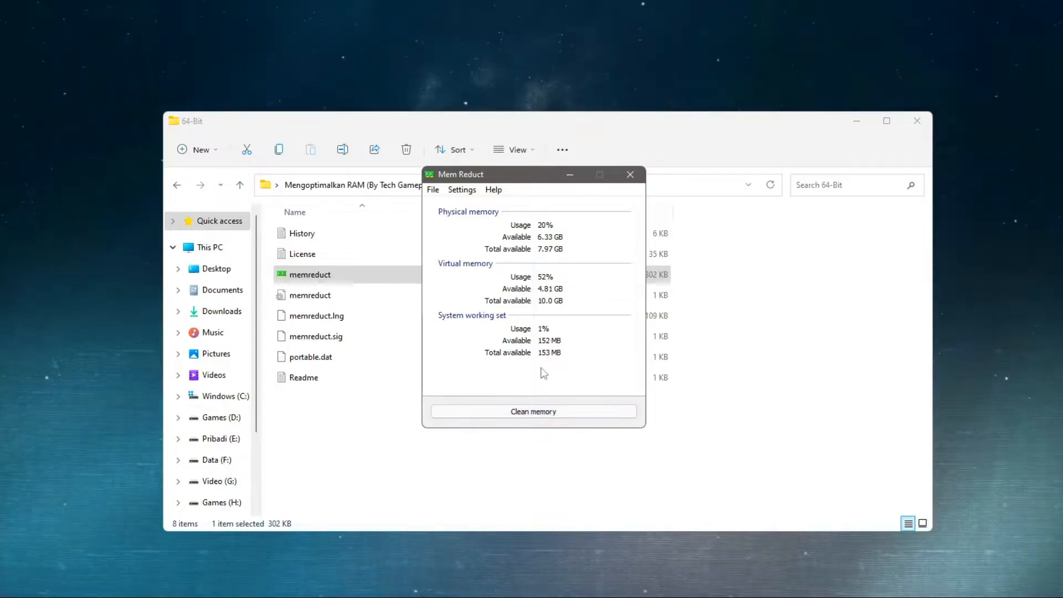
# In Mem Reduct's settings, turn off periodic update checks and review the memory cleaning options.
pyautogui.click(433, 191)
pyautogui.click(512, 208)
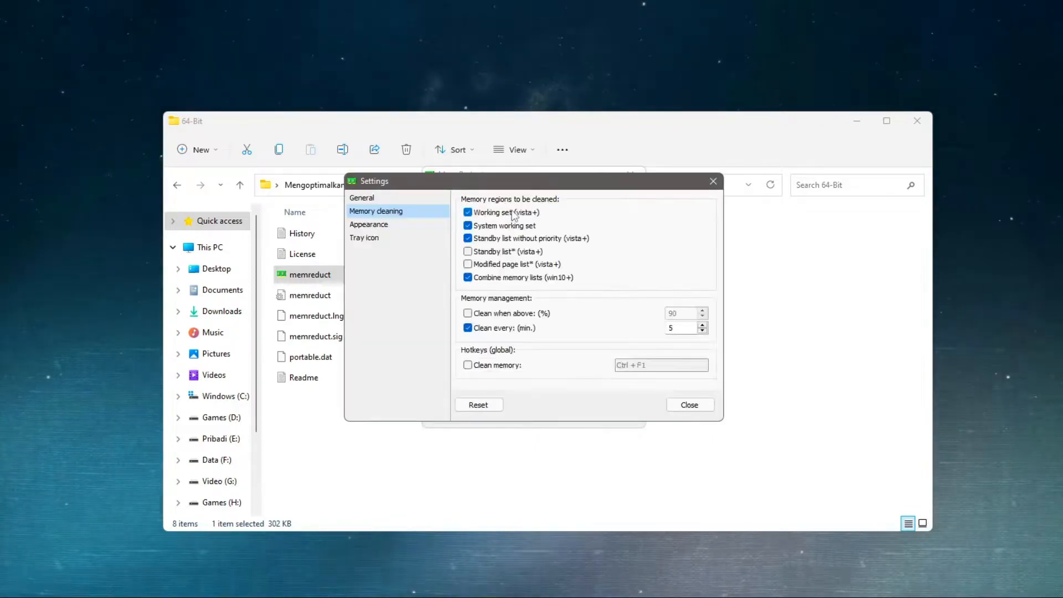
pyautogui.click(370, 200)
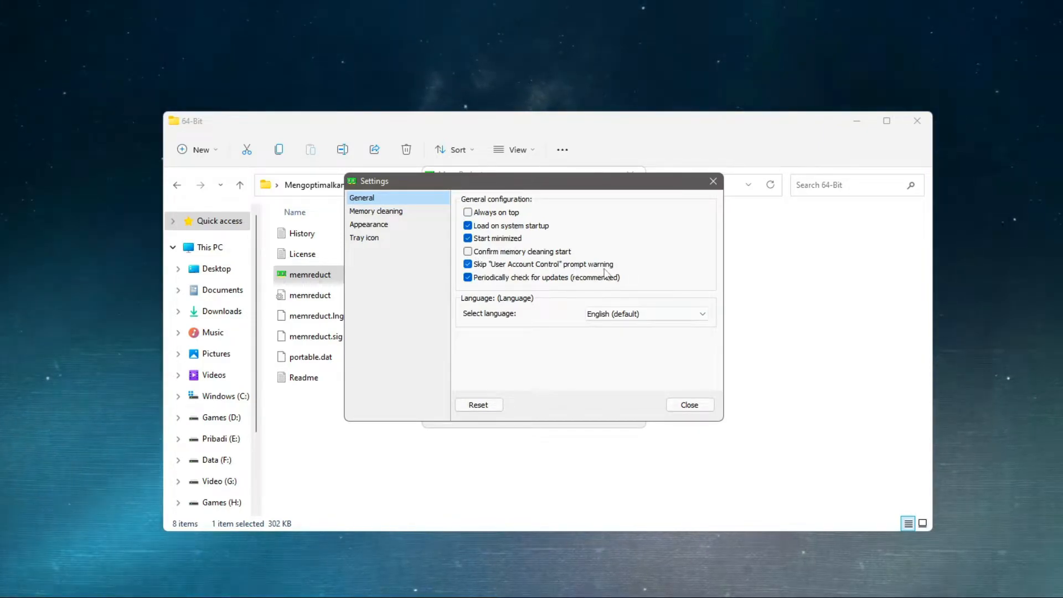
pyautogui.click(469, 277)
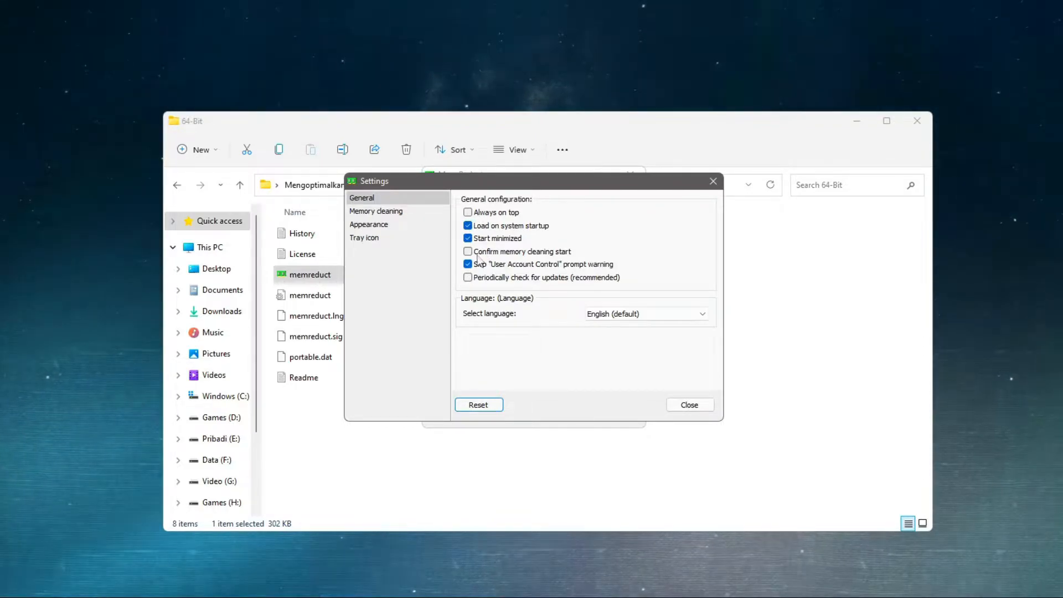
pyautogui.click(388, 213)
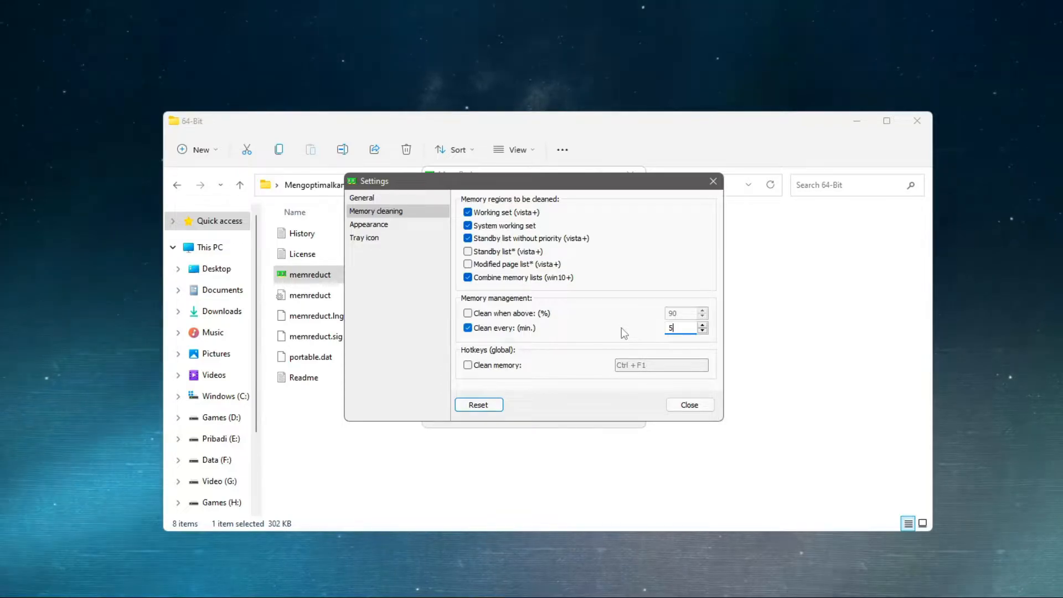
pyautogui.click(691, 405)
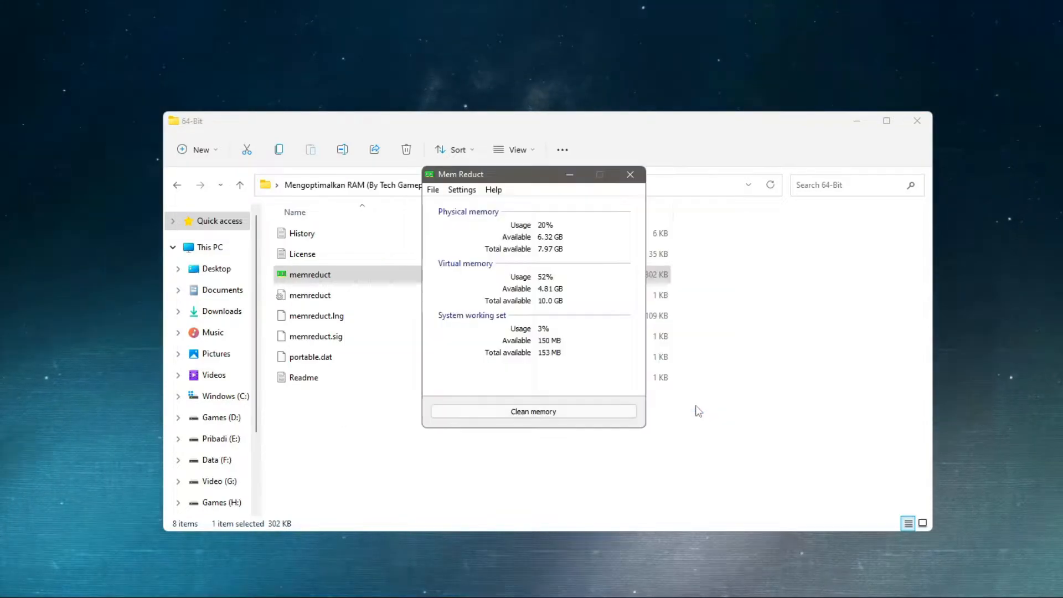
# Clean the memory again with the changed settings and minimize Mem Reduct.
pyautogui.click(542, 414)
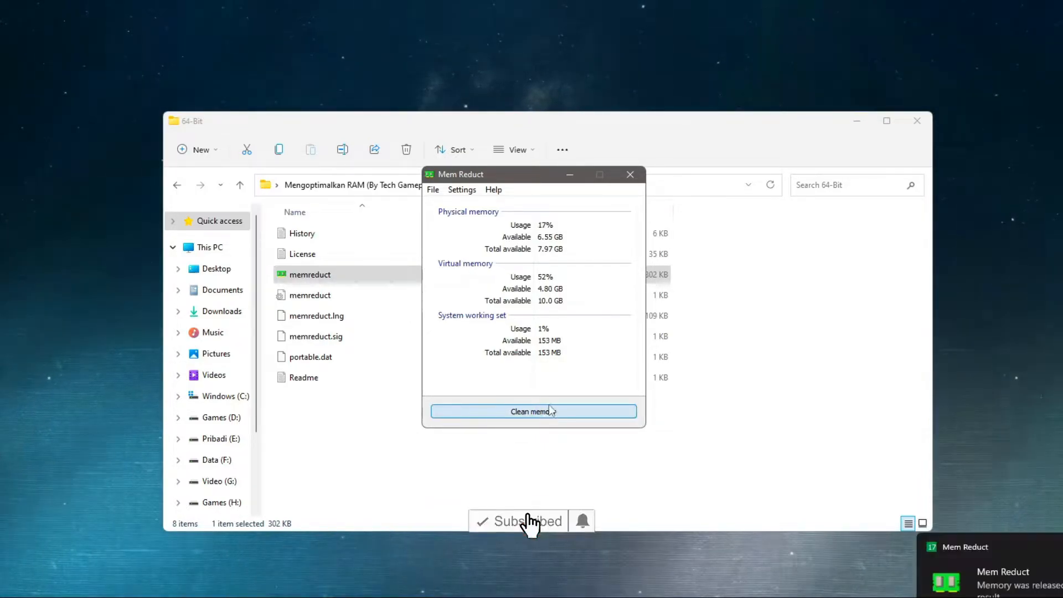
pyautogui.click(570, 175)
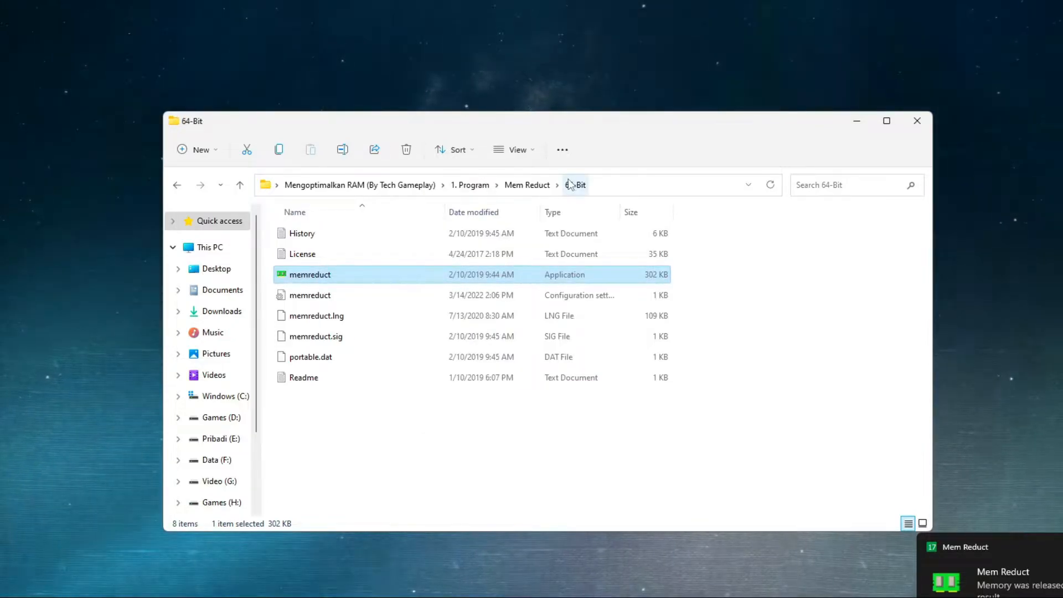
# Go back to the main Mengoptimalkan RAM folder, open 2. Menghapus File Sampah and widen the Name column to show full file names.
pyautogui.click(534, 185)
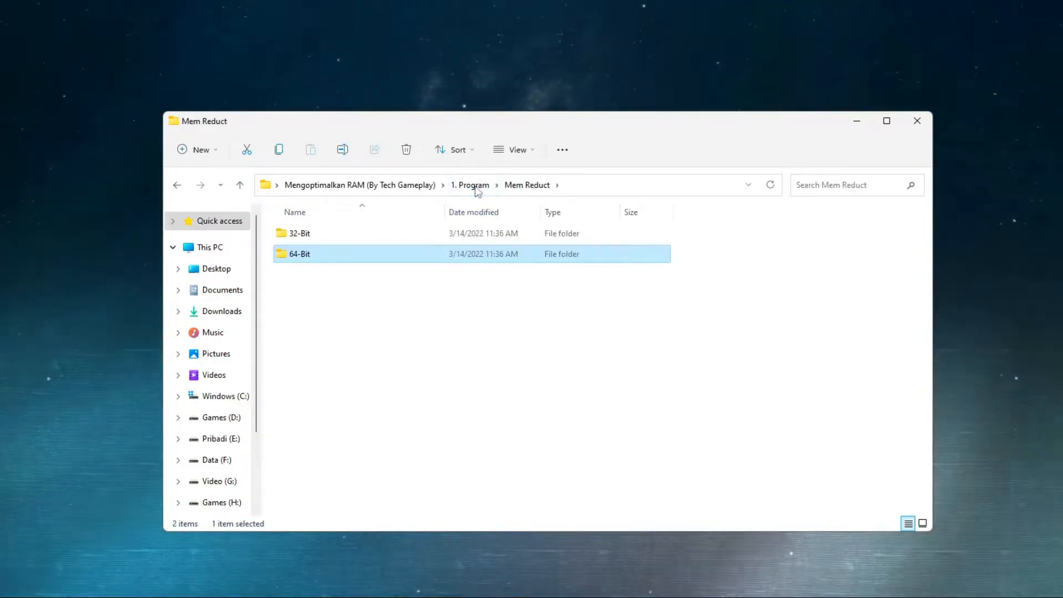
pyautogui.click(476, 186)
pyautogui.click(408, 185)
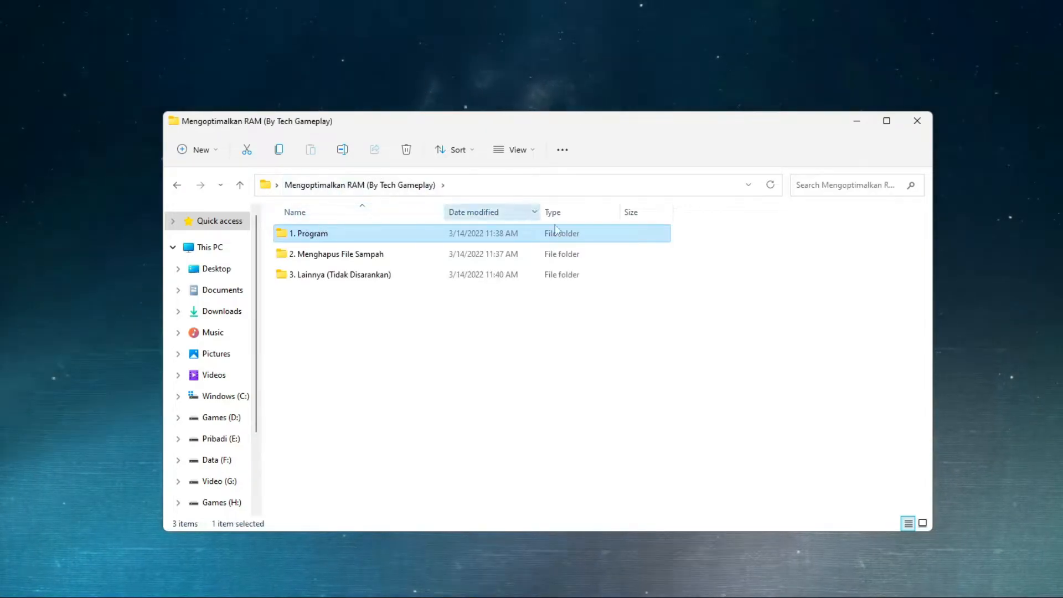
pyautogui.doubleClick(360, 256)
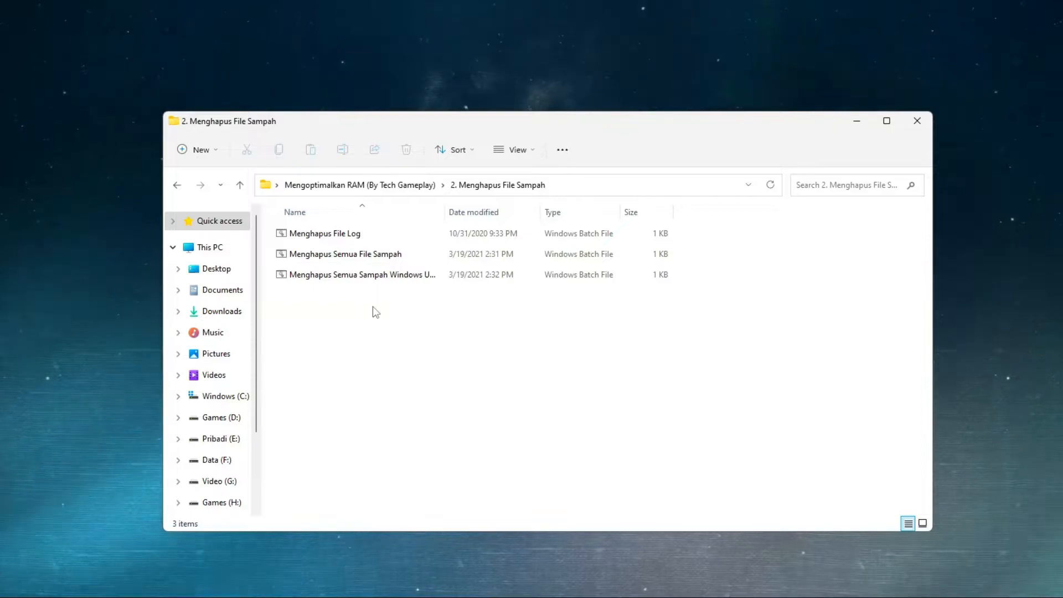
pyautogui.moveTo(444, 212); pyautogui.dragTo(482, 213)
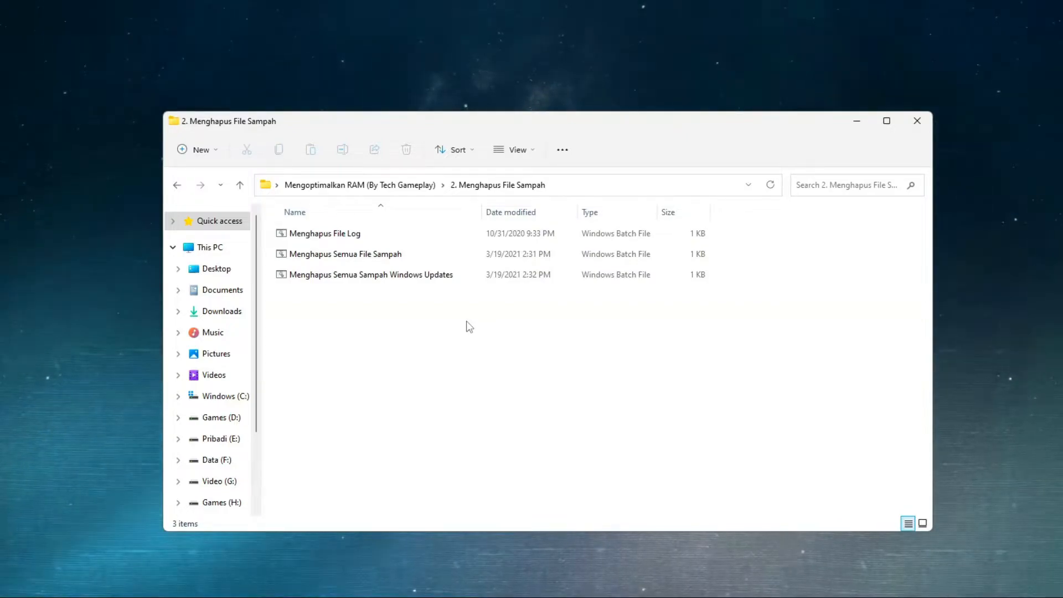
# Run the Menghapus File Log batch file as administrator.
pyautogui.rightClick(350, 233)
pyautogui.click(398, 300)
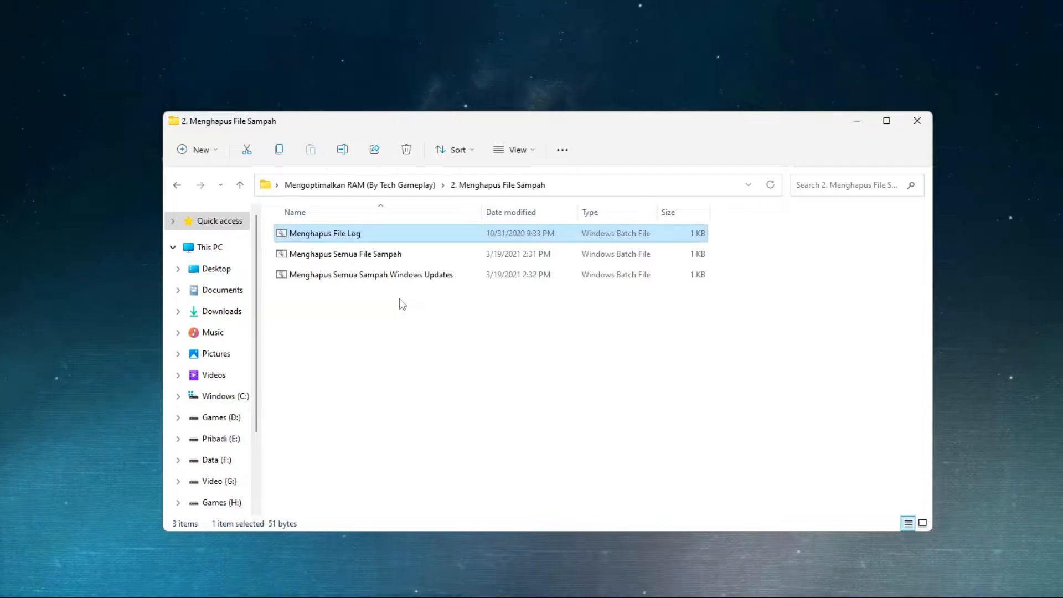
pyautogui.moveTo(389, 107); pyautogui.dragTo(547, 146)
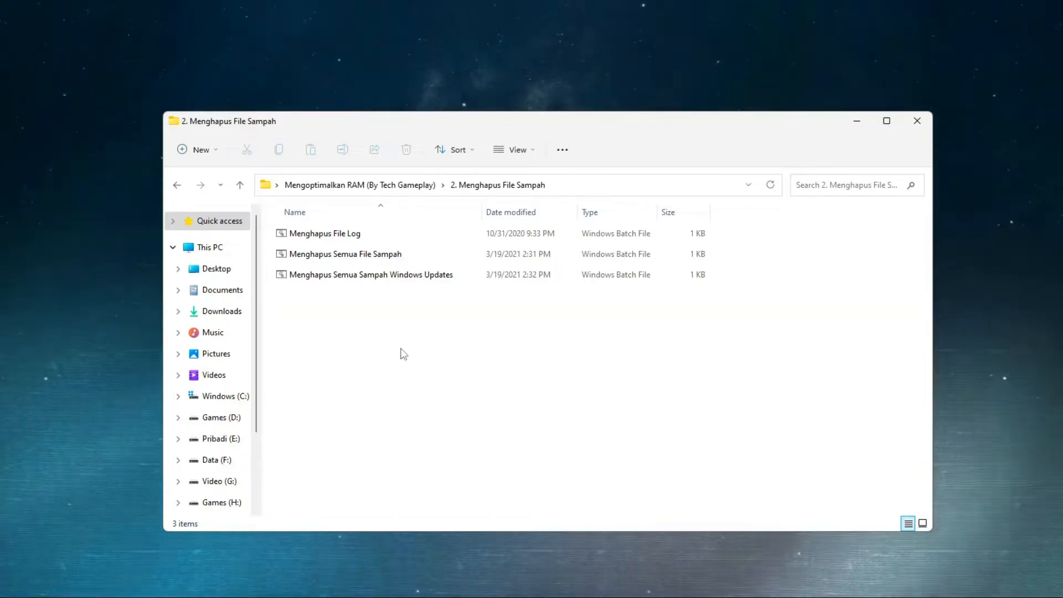
# Go to the 3. Lainnya (Tidak Disarankan) folder and look inside its 1. Buat Restore Point (WAJIB) subfolder.
pyautogui.click(409, 187)
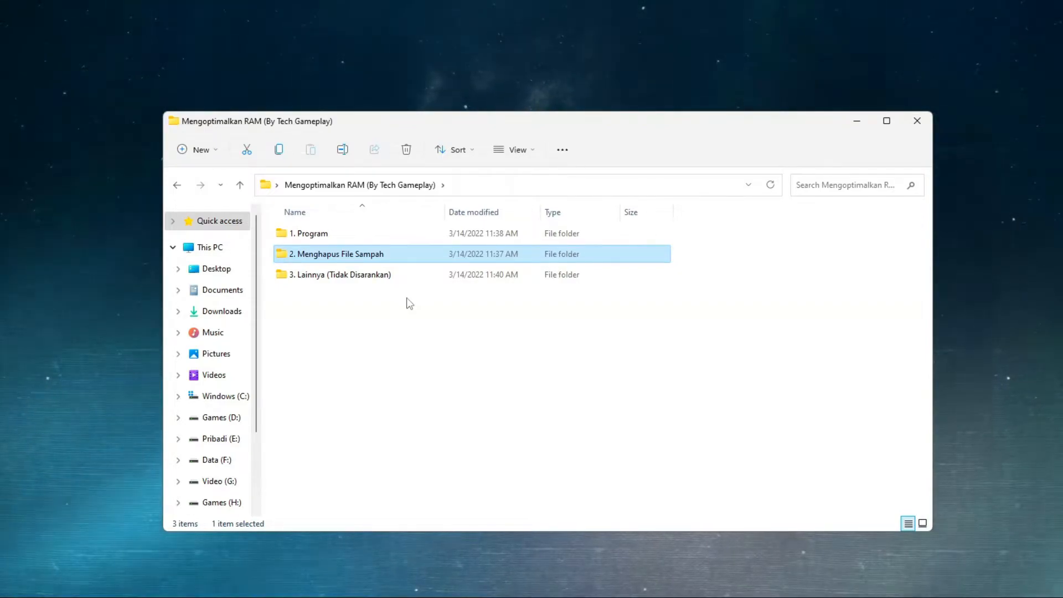
pyautogui.doubleClick(400, 277)
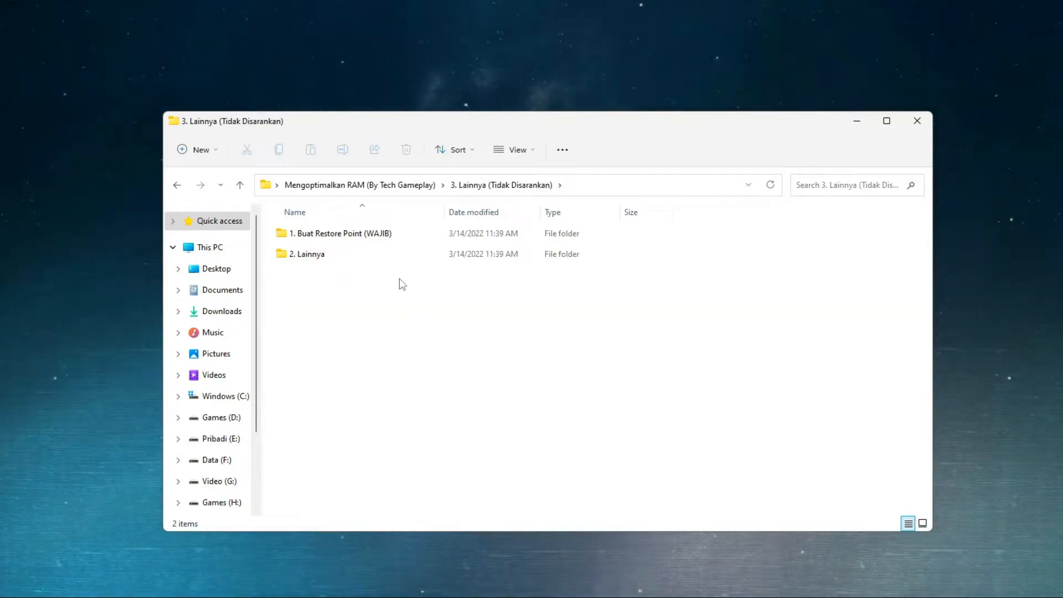
pyautogui.doubleClick(384, 235)
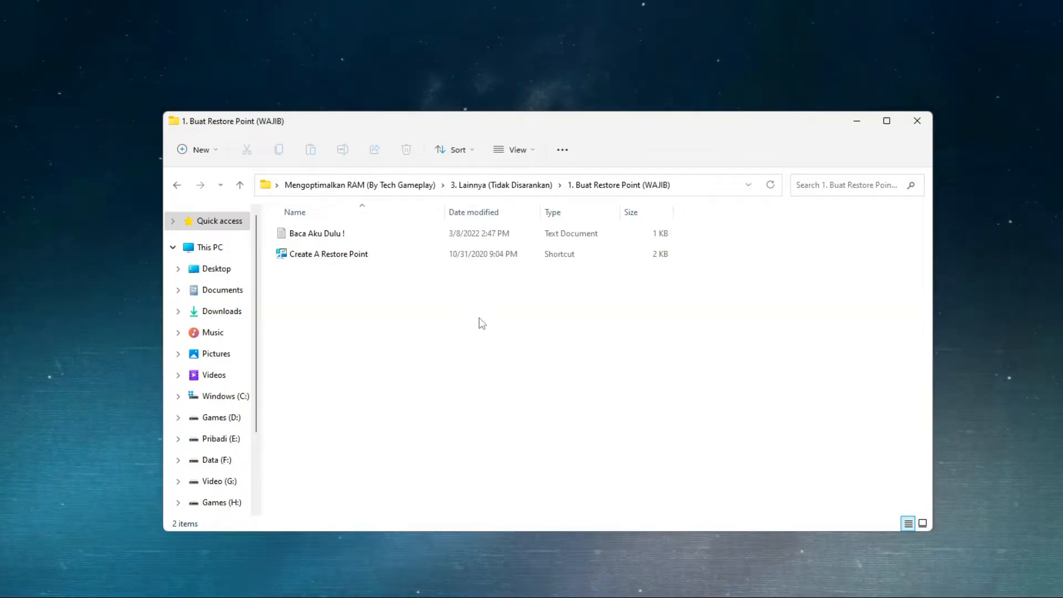
pyautogui.click(507, 186)
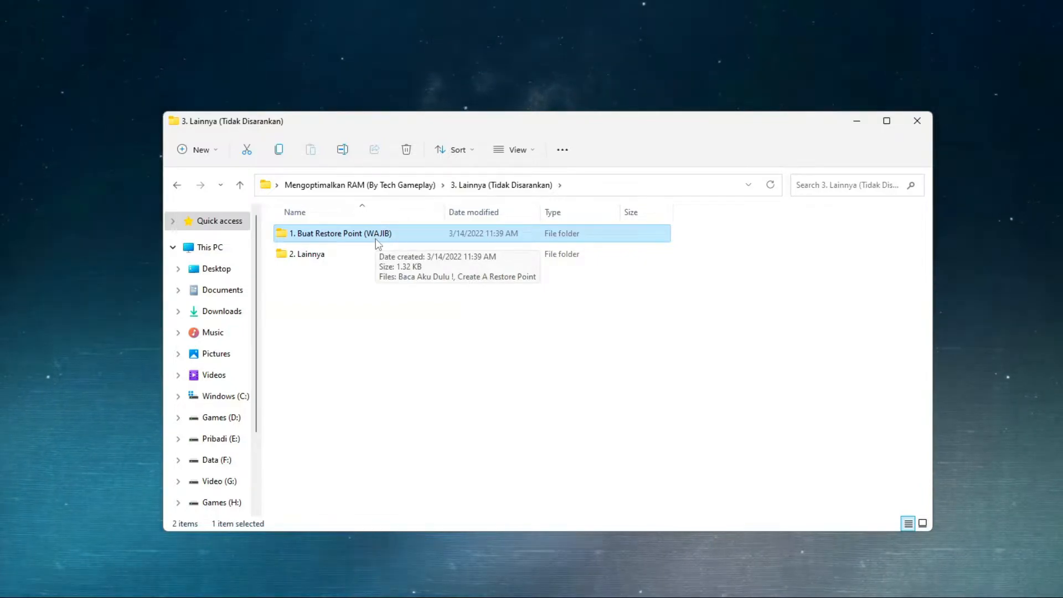
# Open the 2. Lainnya folder and go into its 1. Mematikan Kompresi Memori subfolder.
pyautogui.click(319, 260)
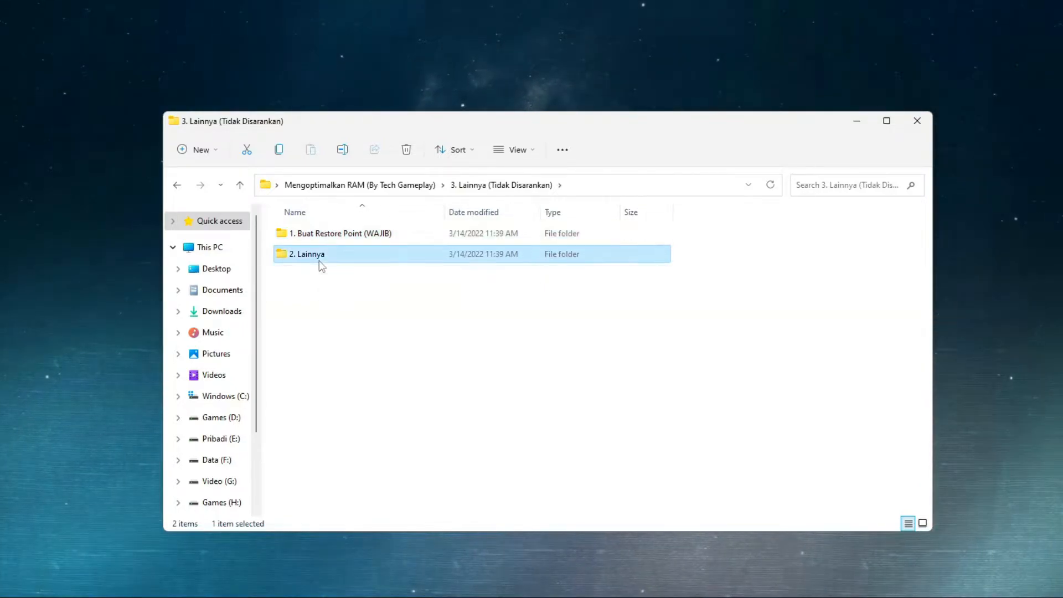
pyautogui.doubleClick(318, 260)
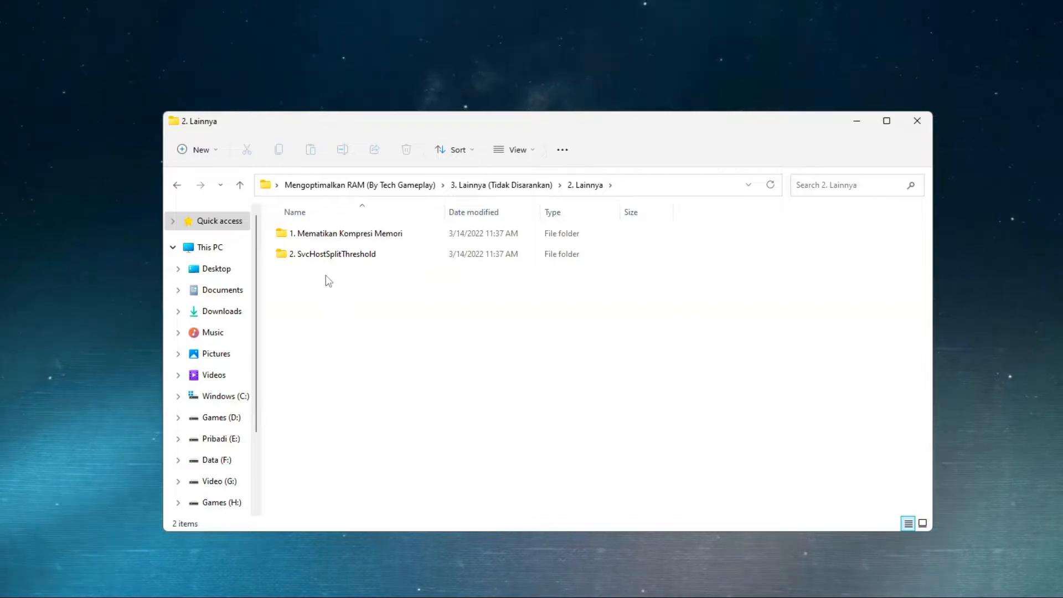
pyautogui.click(391, 239)
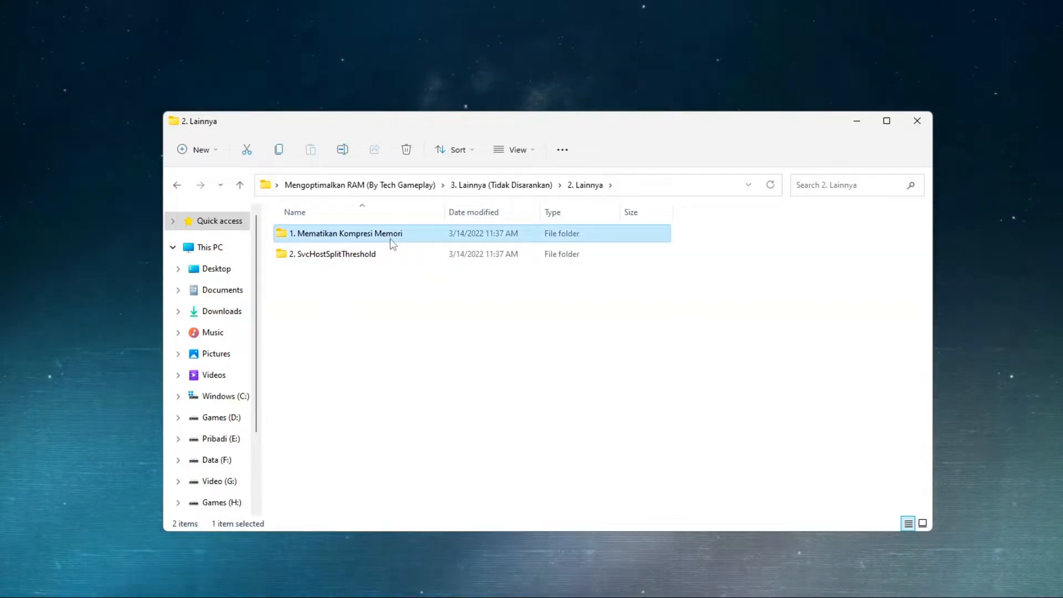
pyautogui.click(381, 254)
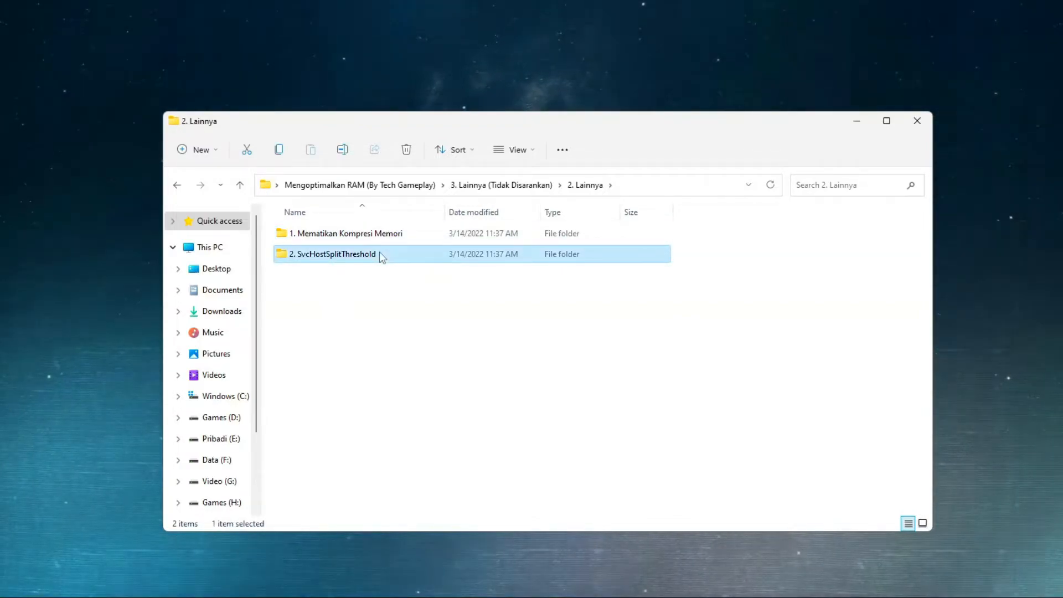
pyautogui.click(382, 236)
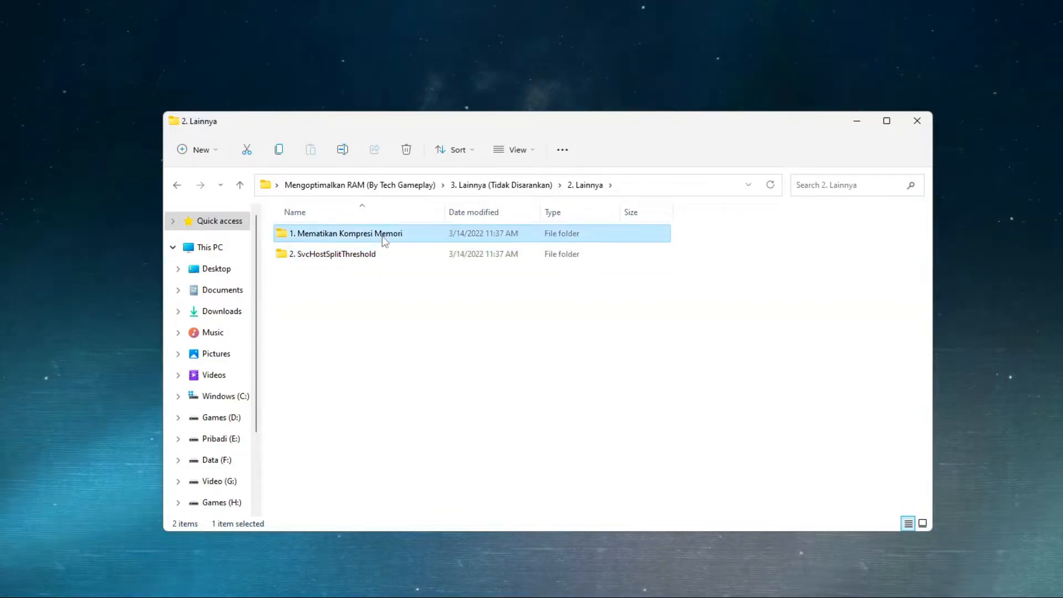
pyautogui.doubleClick(382, 236)
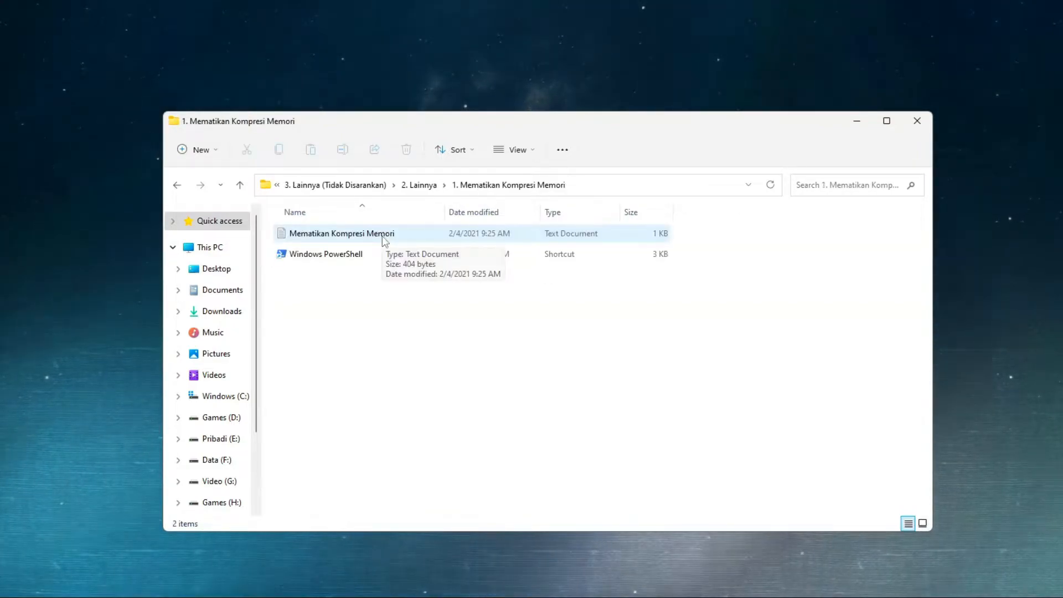
# Open the Mematikan Kompresi Memori text document to read its instructions for disabling memory compression.
pyautogui.click(382, 236)
pyautogui.doubleClick(382, 236)
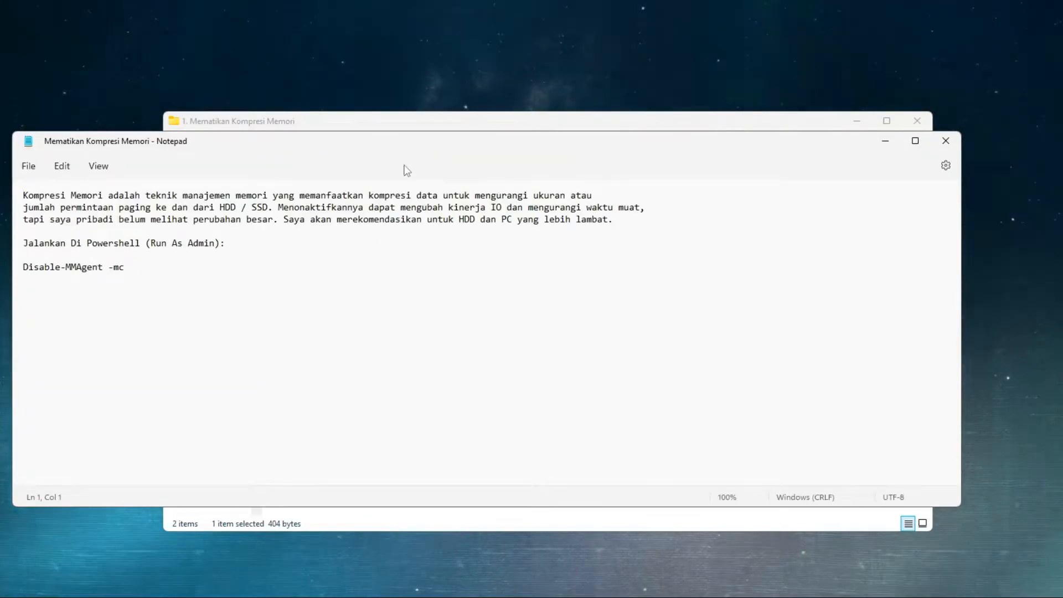
pyautogui.moveTo(411, 148); pyautogui.dragTo(455, 147)
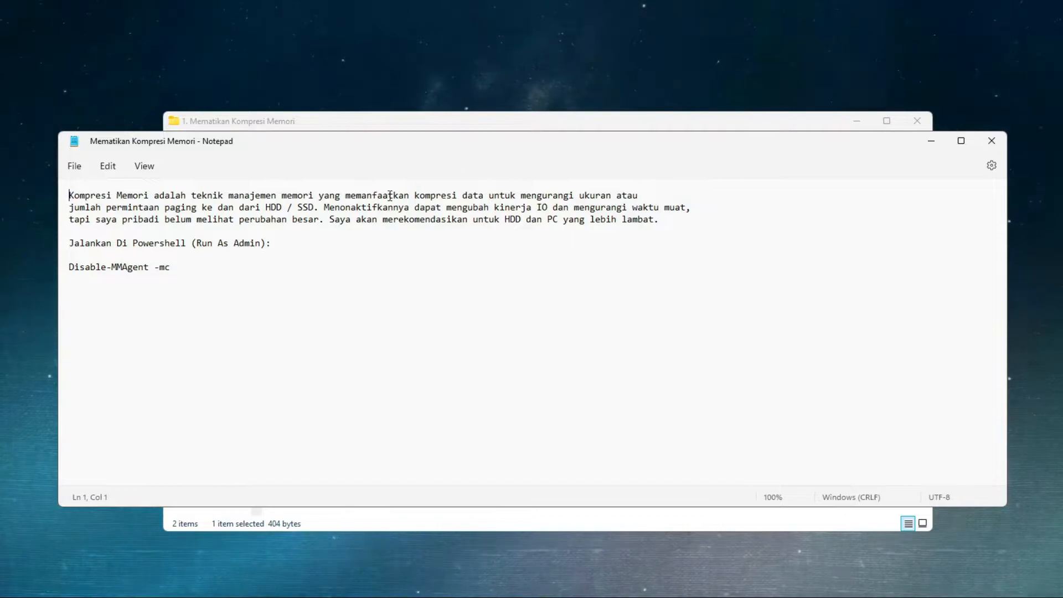
# Copy the Disable-MMAgent -mc command from the Mematikan Kompresi Memori document and close the document.
pyautogui.moveTo(170, 268); pyautogui.dragTo(68, 268)
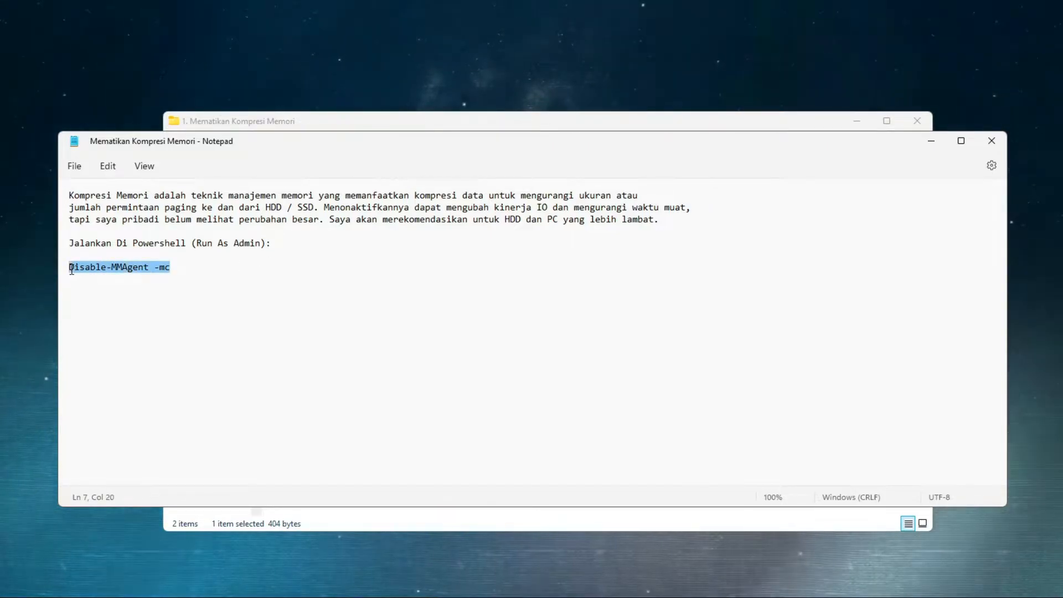
pyautogui.rightClick(164, 271)
pyautogui.click(176, 339)
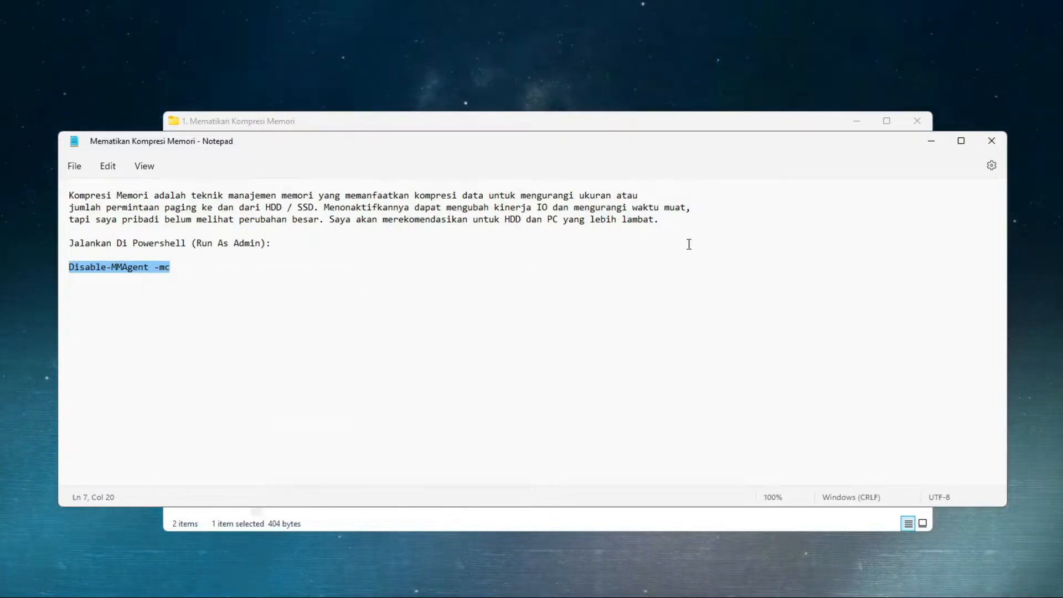
pyautogui.click(991, 140)
pyautogui.click(703, 304)
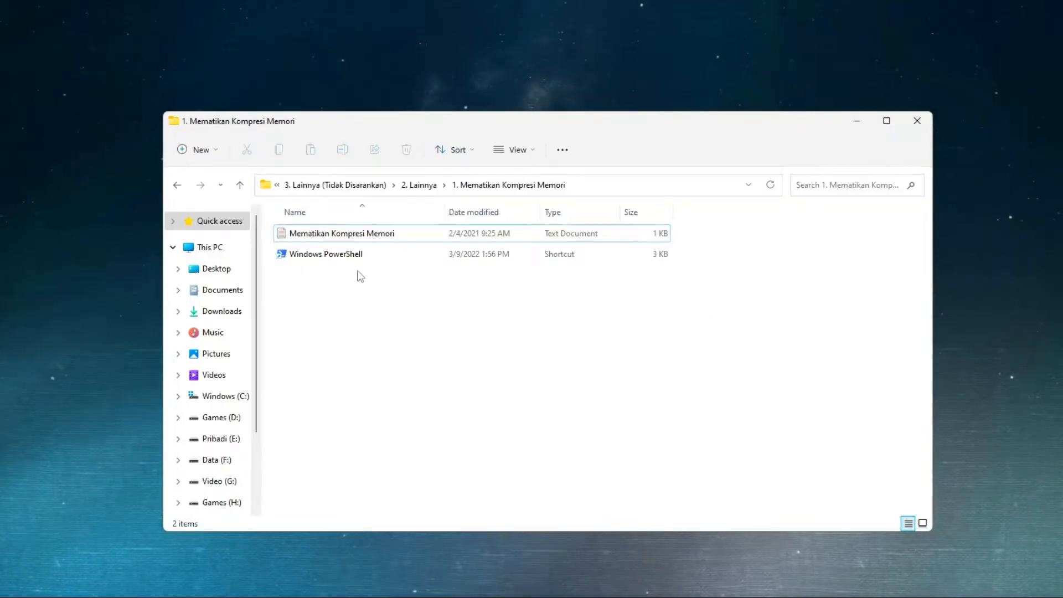
# Start the Windows PowerShell shortcut as administrator, run Disable-MMAgent -mc, and close PowerShell.
pyautogui.click(330, 259)
pyautogui.rightClick(331, 257)
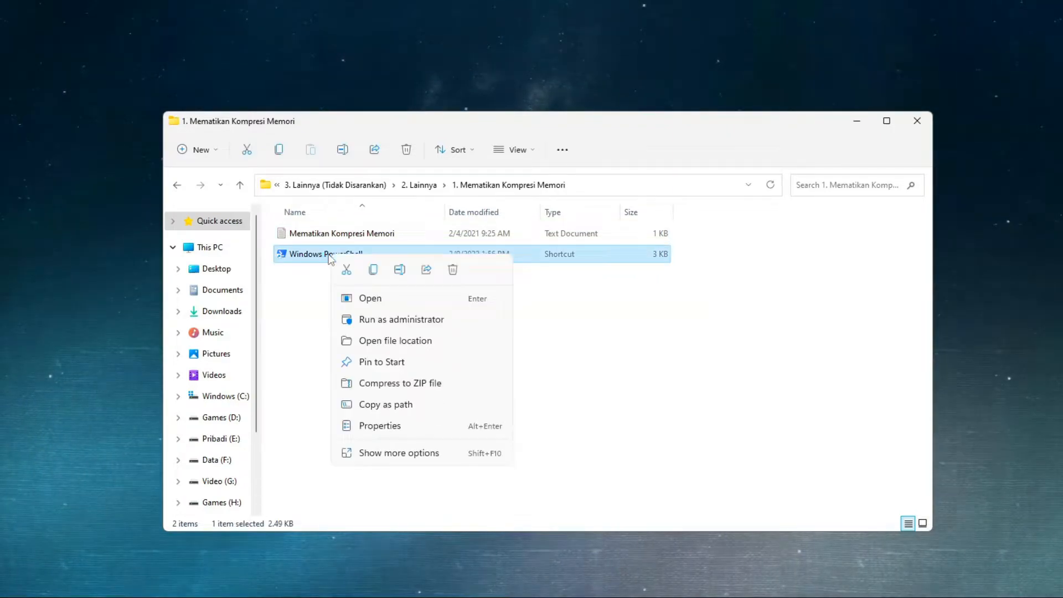
pyautogui.click(384, 321)
pyautogui.moveTo(228, 6); pyautogui.dragTo(550, 87)
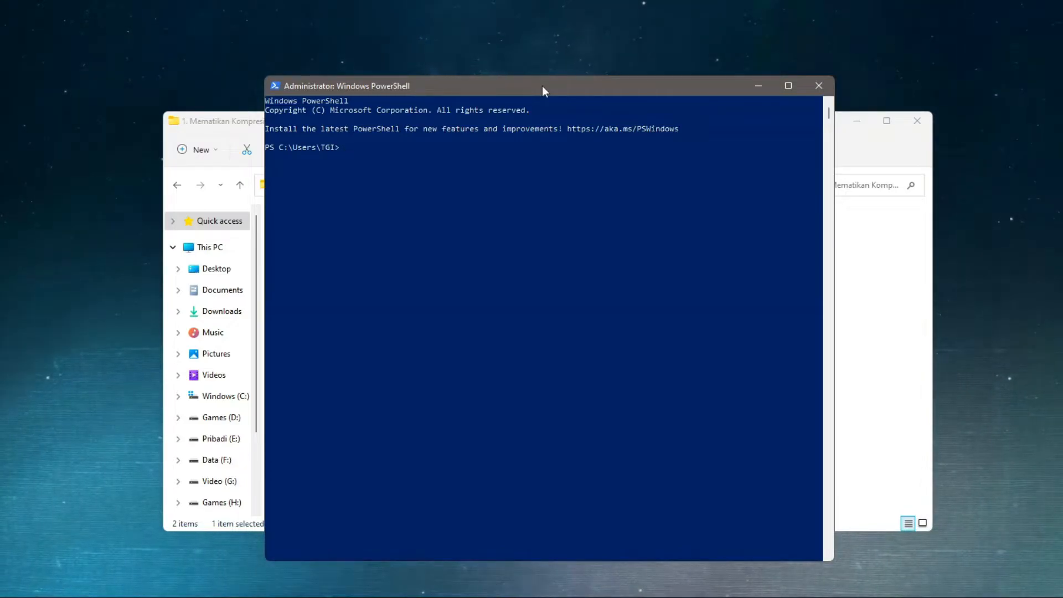
pyautogui.hotkey('ctrl', 'v')
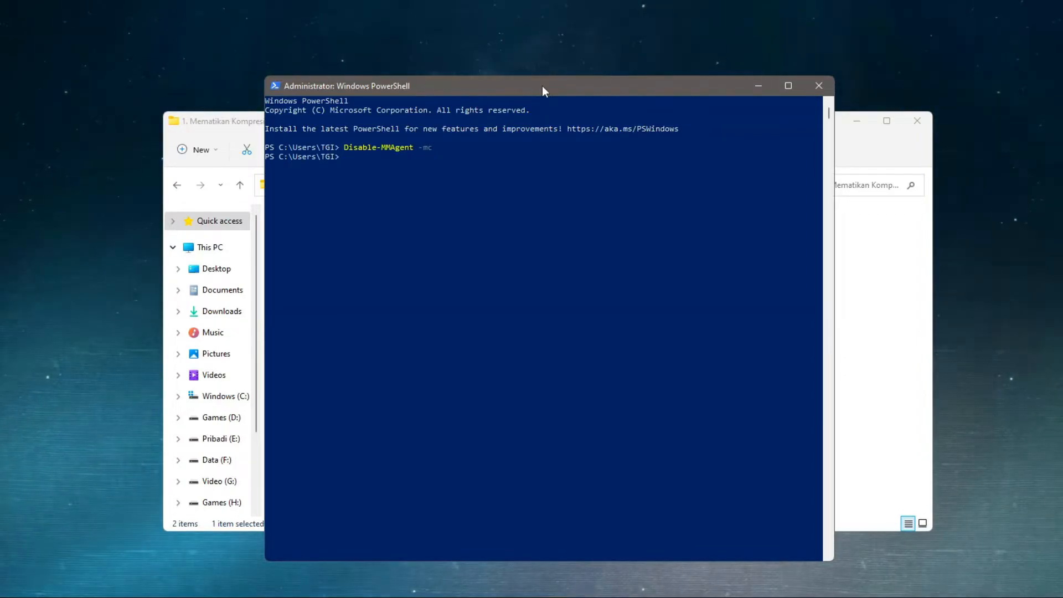
pyautogui.click(819, 85)
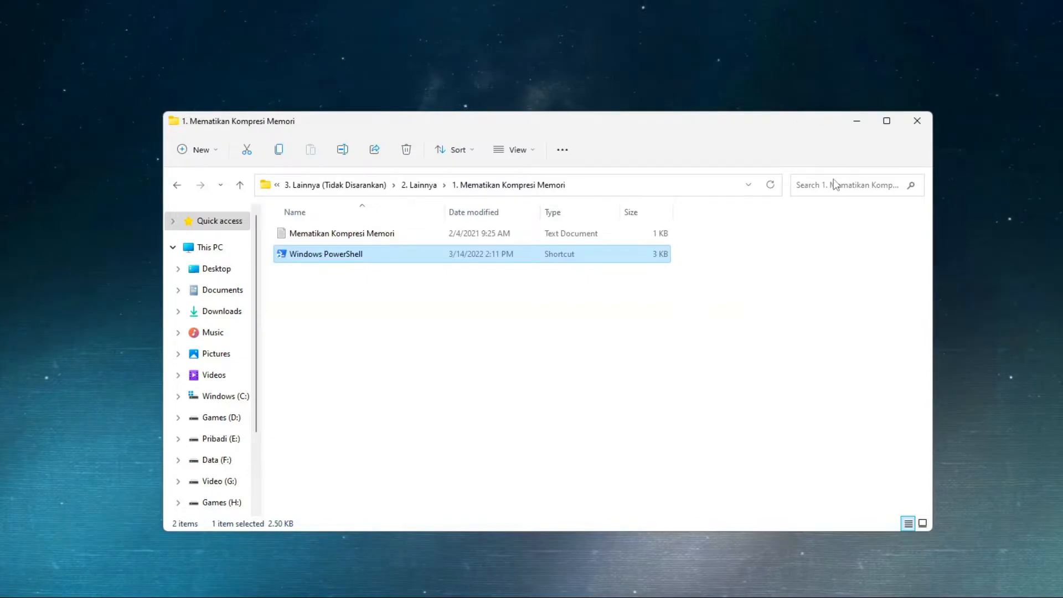
# Go to the 2. SvcHostSplitThreshold folder under 2. Lainnya and open its SvcHostSplitThreshold text document.
pyautogui.click(835, 268)
pyautogui.click(424, 188)
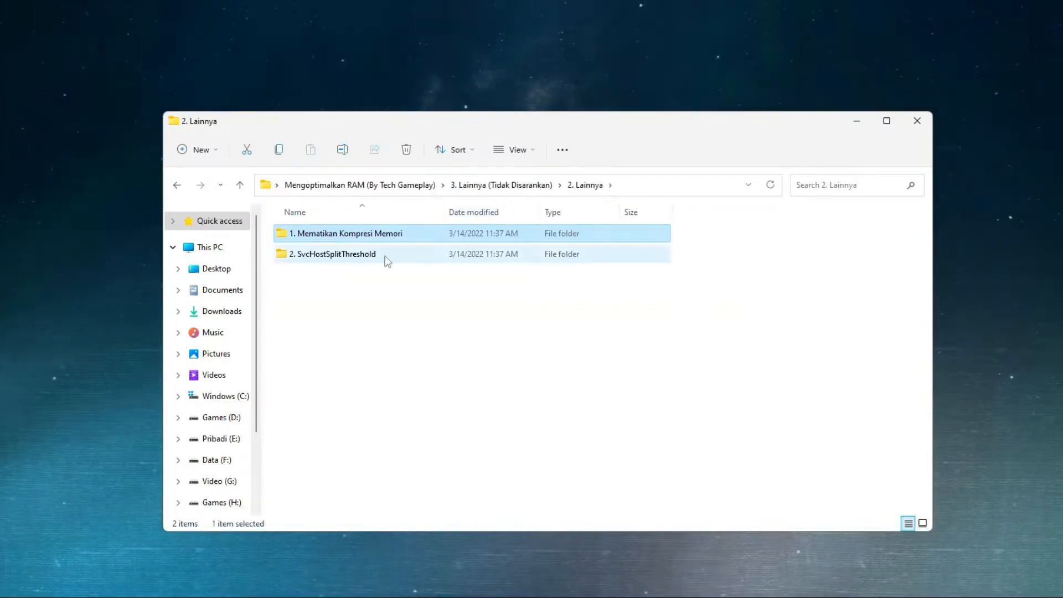
pyautogui.click(340, 256)
pyautogui.doubleClick(341, 256)
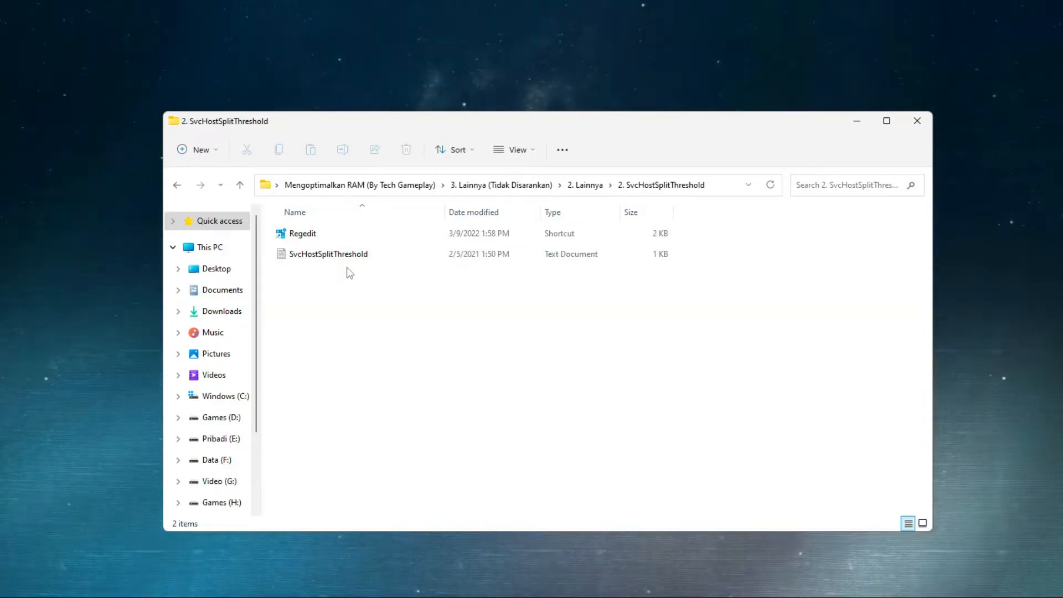
pyautogui.click(349, 258)
pyautogui.click(348, 258)
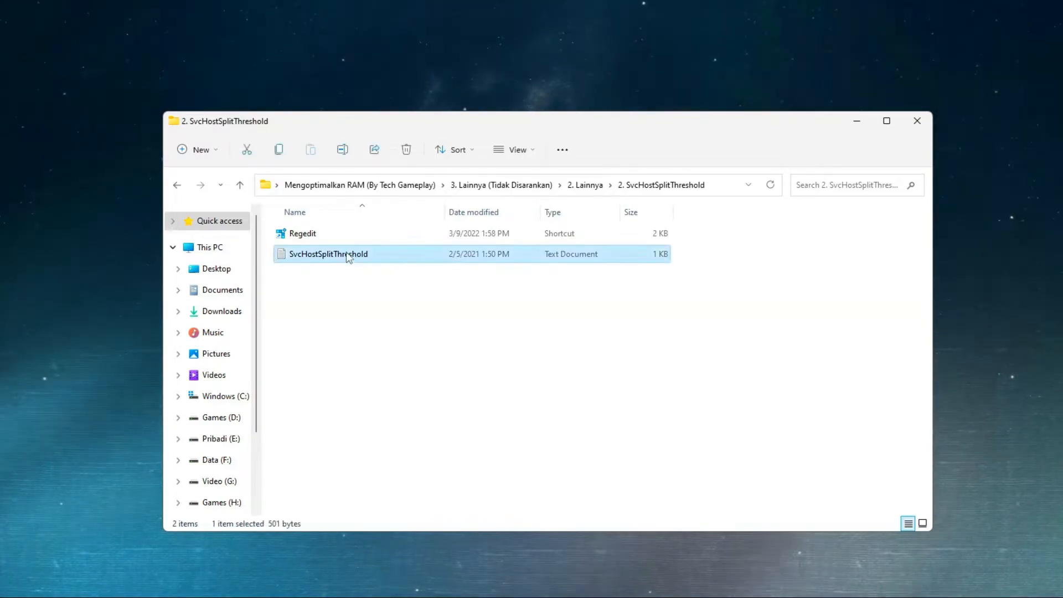
pyautogui.doubleClick(349, 258)
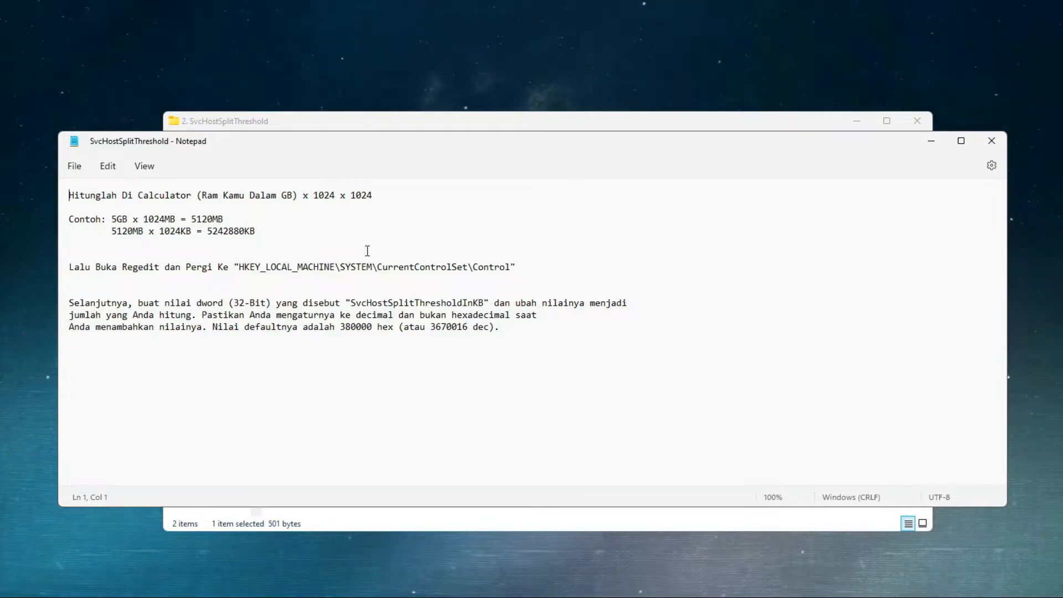
# Open the Calculator app and place it beside the instruction text in Notepad.
pyautogui.press('super')
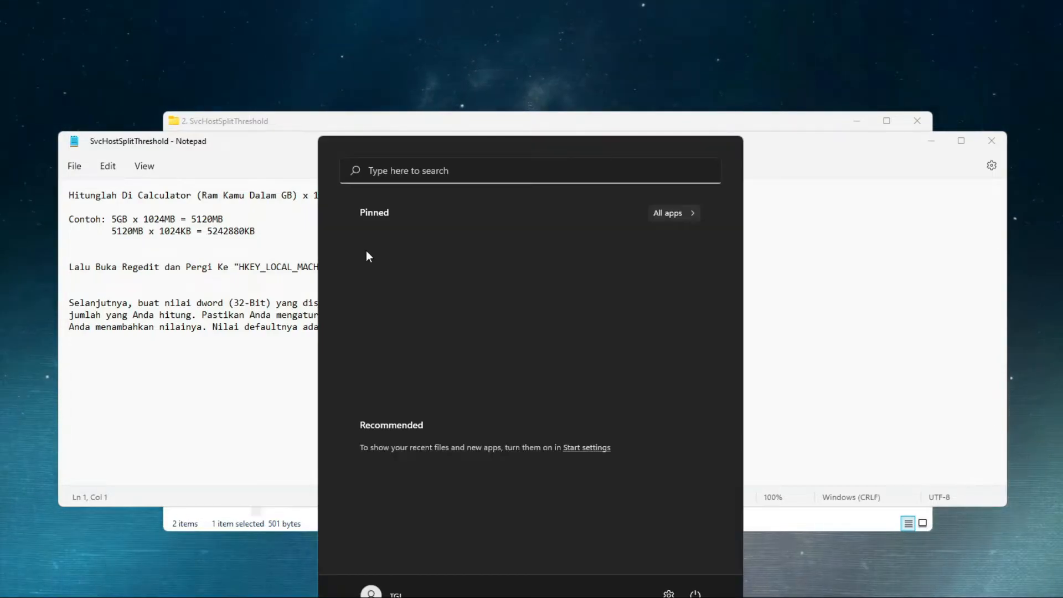
pyautogui.write('cal')
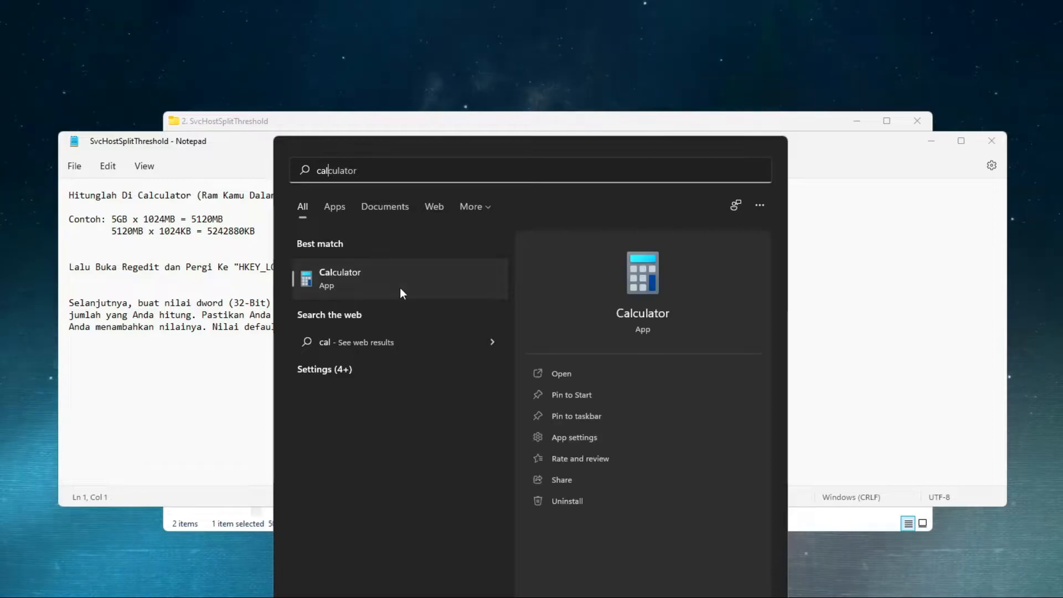
pyautogui.click(400, 287)
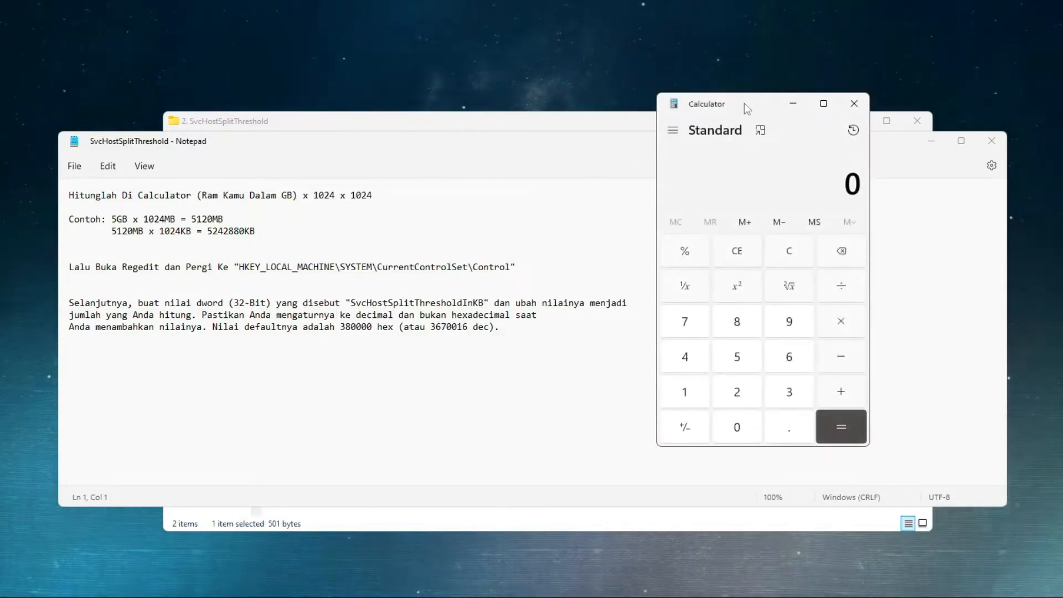
pyautogui.moveTo(744, 103); pyautogui.dragTo(748, 149)
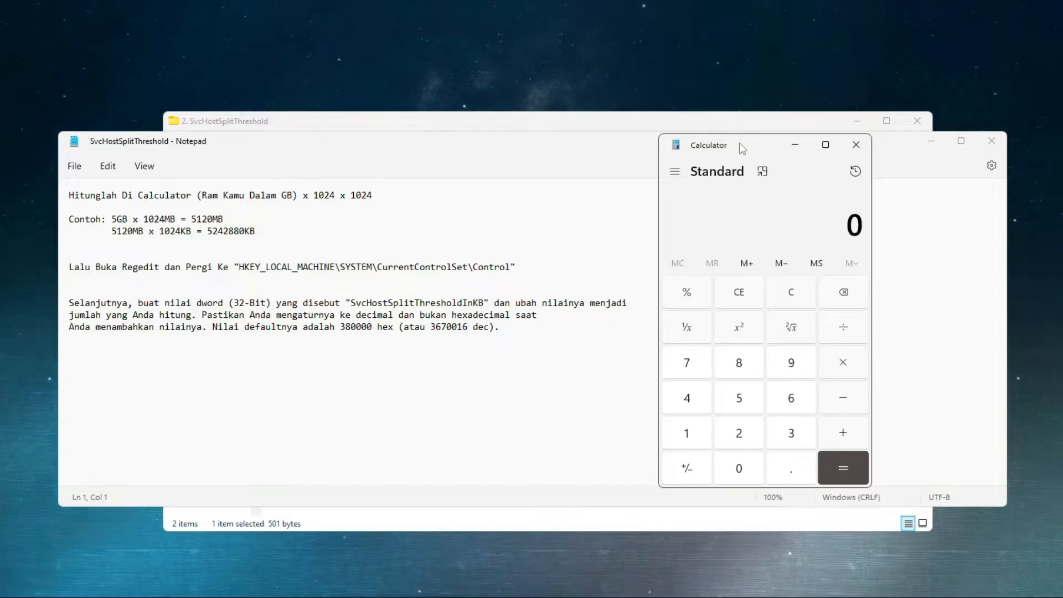
# Calculate 8 × 1024 to convert the RAM size from GB to MB.
pyautogui.click(734, 369)
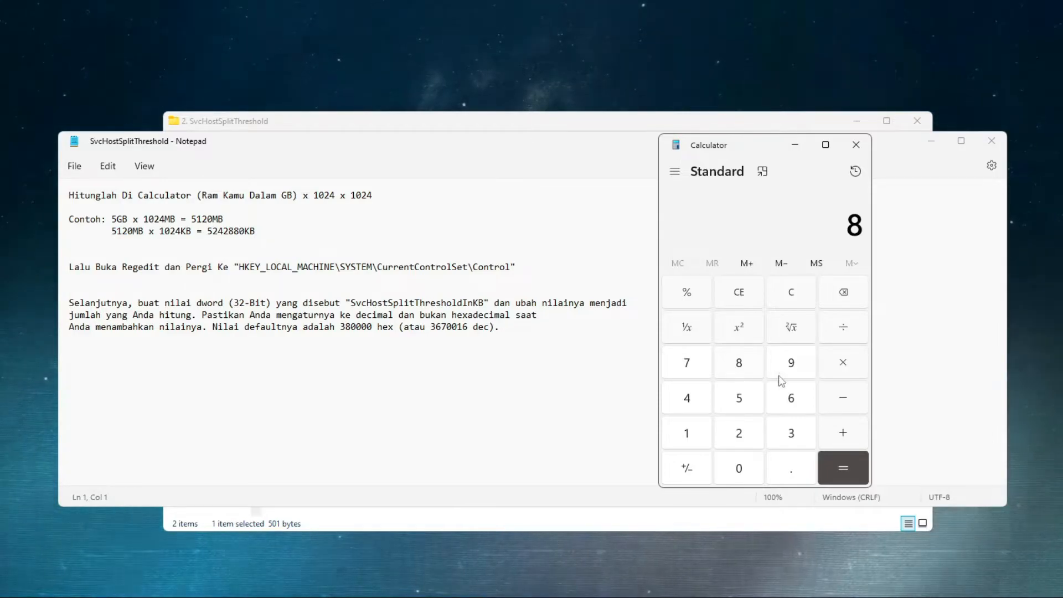
pyautogui.click(840, 366)
pyautogui.click(726, 469)
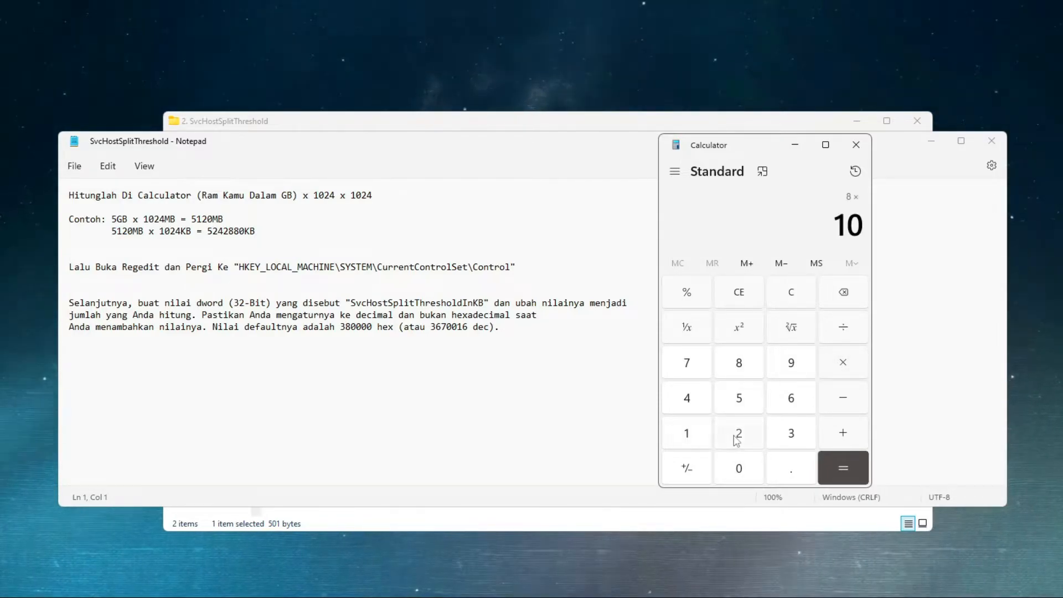
pyautogui.click(738, 433)
pyautogui.click(687, 397)
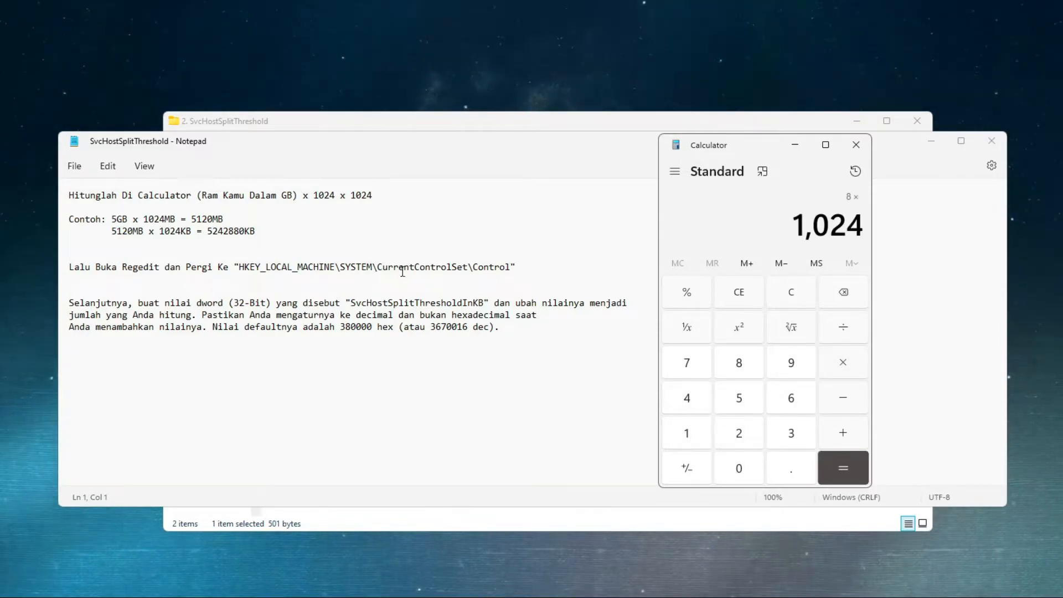
pyautogui.click(836, 467)
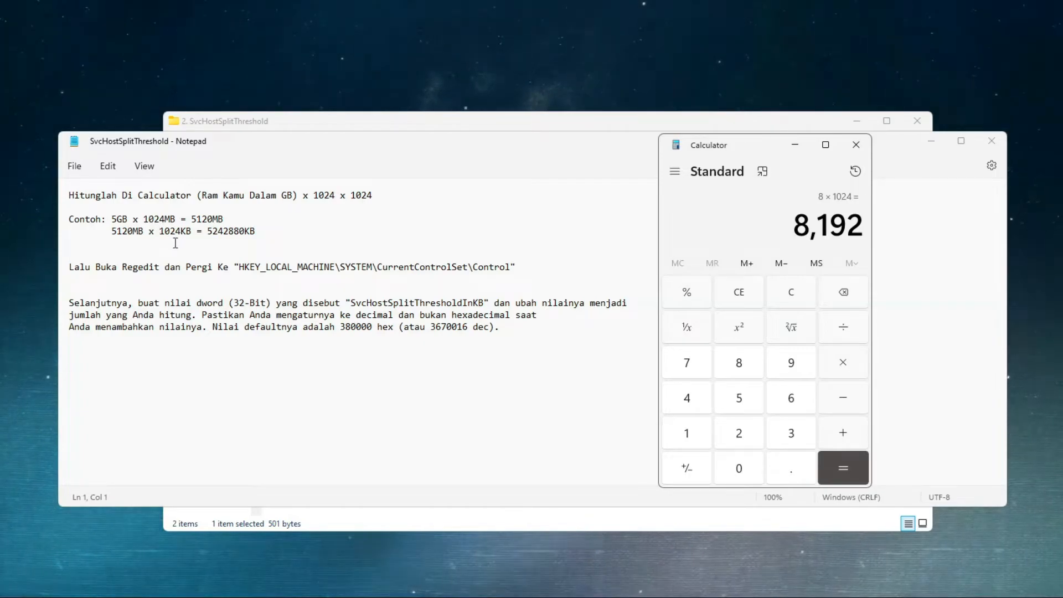
# Multiply the MB result by 1024 to get the RAM size in KB.
pyautogui.click(843, 365)
pyautogui.click(701, 432)
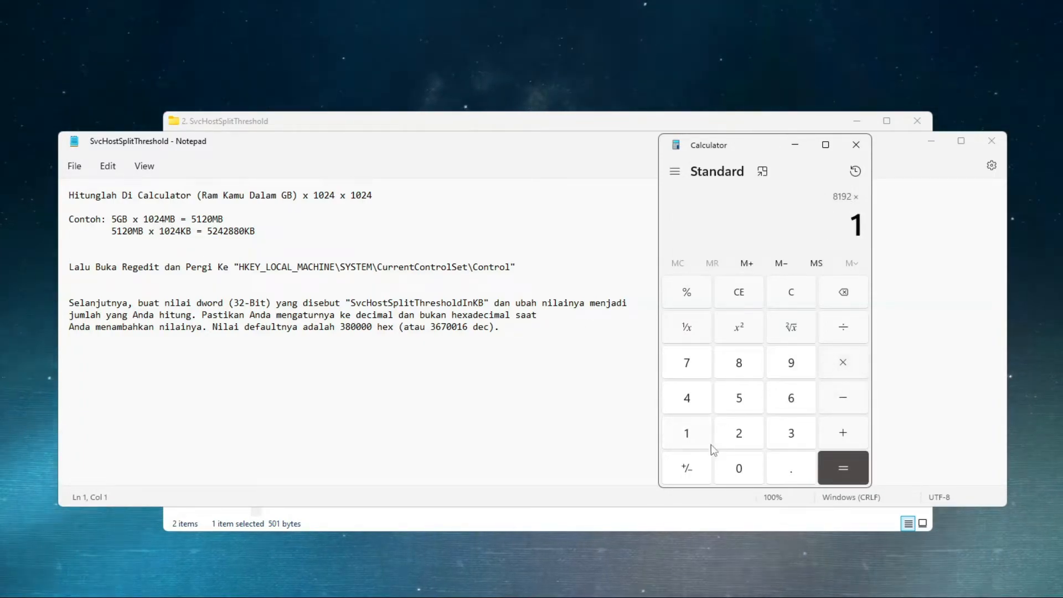
pyautogui.click(731, 467)
pyautogui.click(737, 437)
pyautogui.click(702, 404)
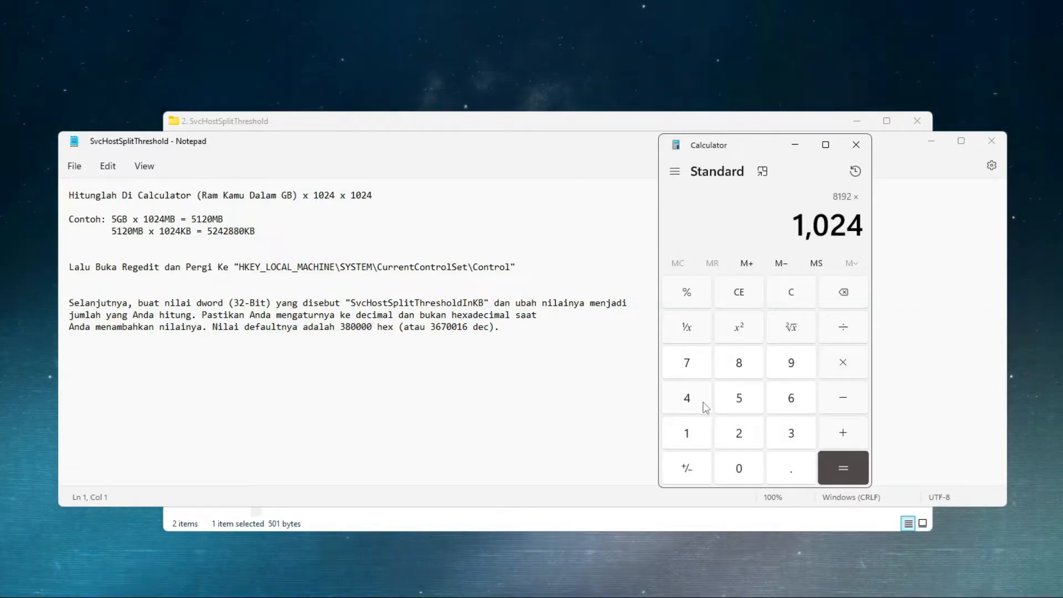
pyautogui.click(839, 476)
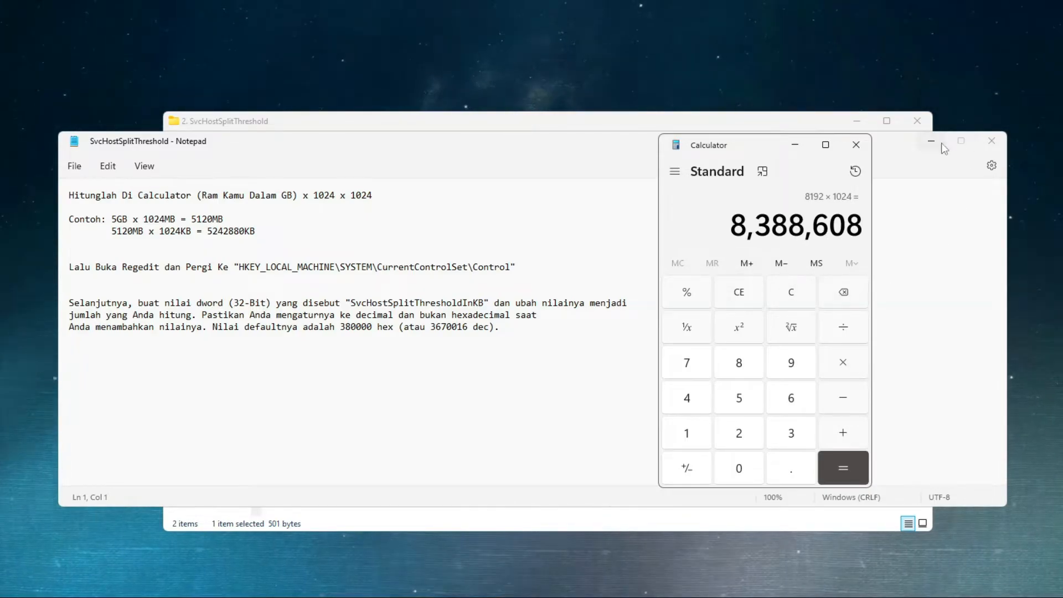
# Minimize Notepad and Calculator, and run the Regedit shortcut as administrator.
pyautogui.click(795, 144)
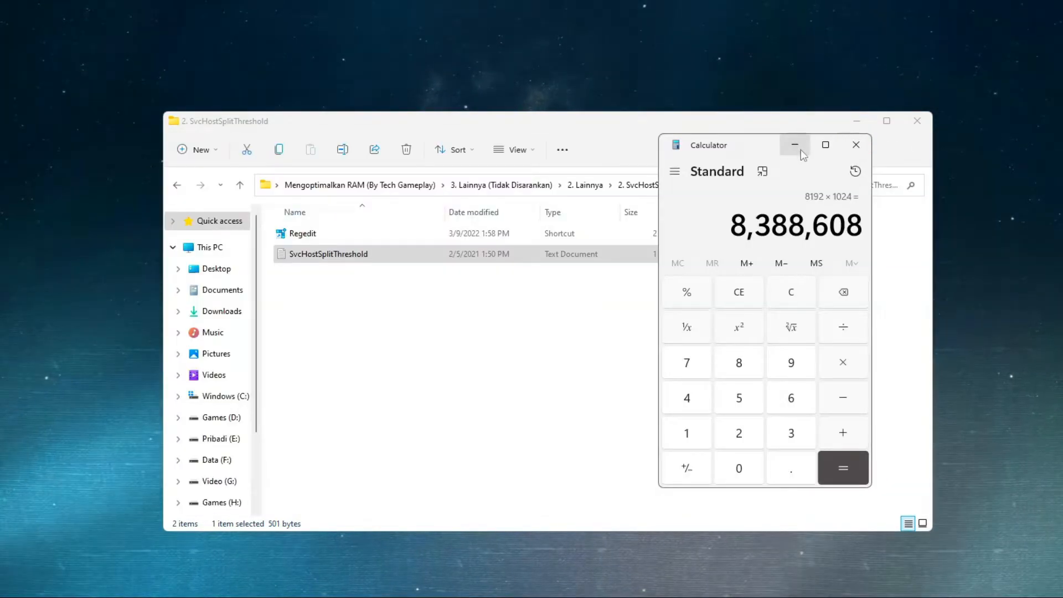
pyautogui.click(795, 144)
pyautogui.click(599, 232)
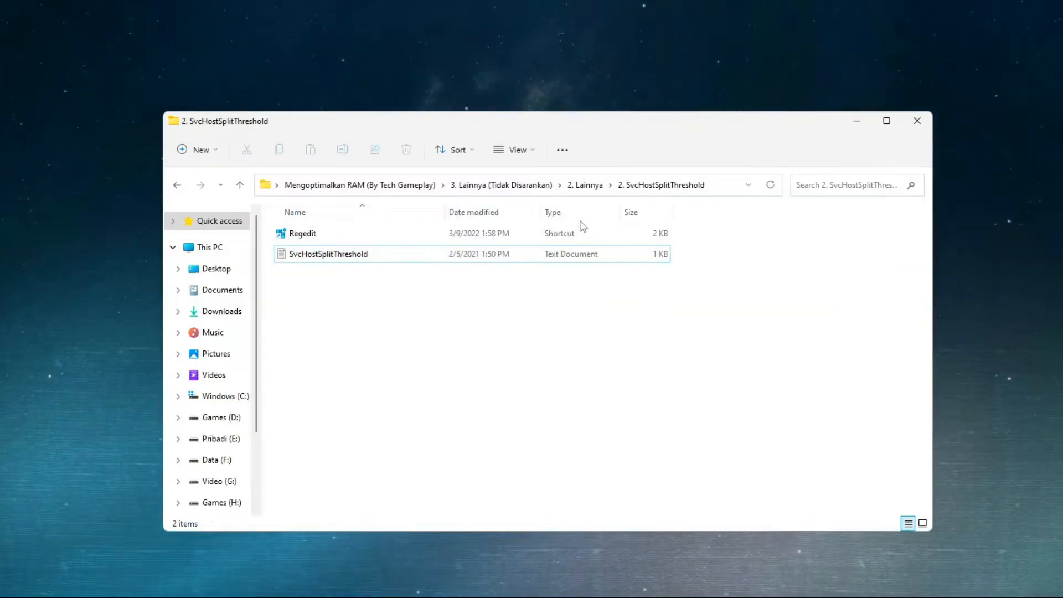
pyautogui.rightClick(311, 239)
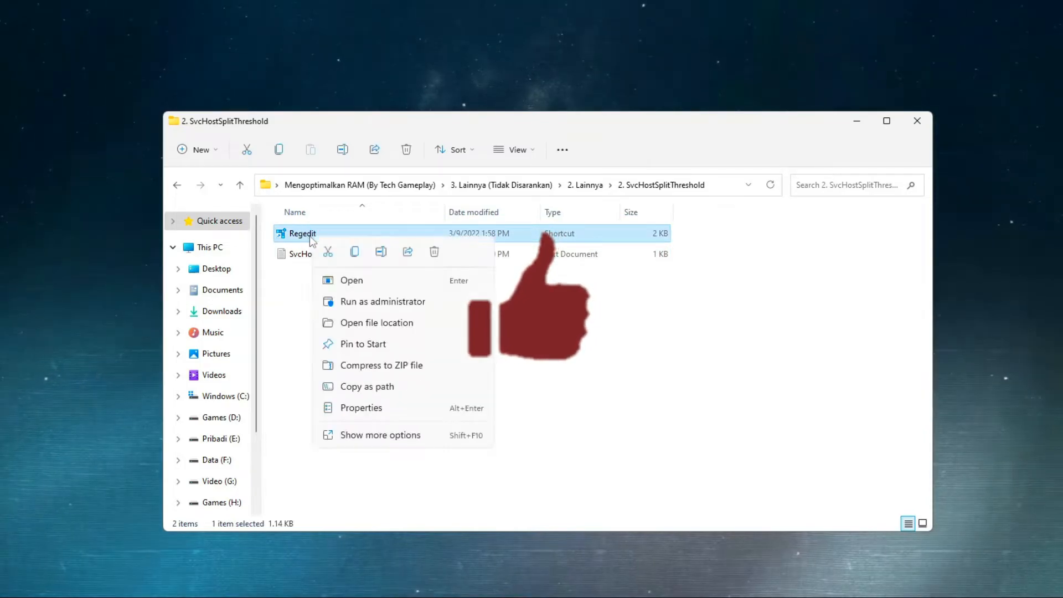
pyautogui.click(346, 302)
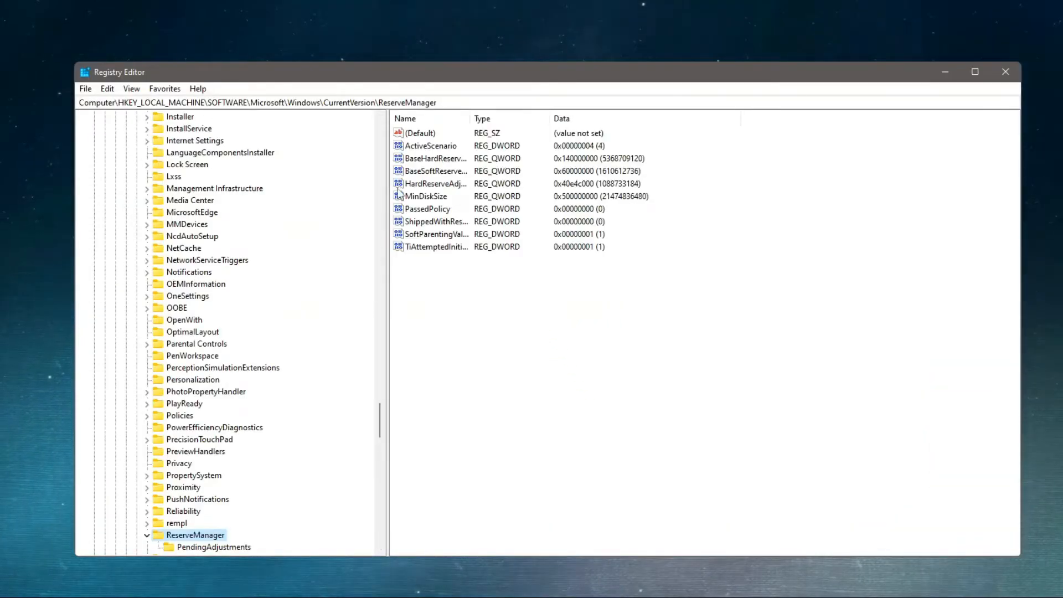
# Copy the path HKEY_LOCAL_MACHINE\SYSTEM\CurrentControlSet\Control from the SvcHostSplitThreshold notes.
pyautogui.hotkey('alt', 'Tab')
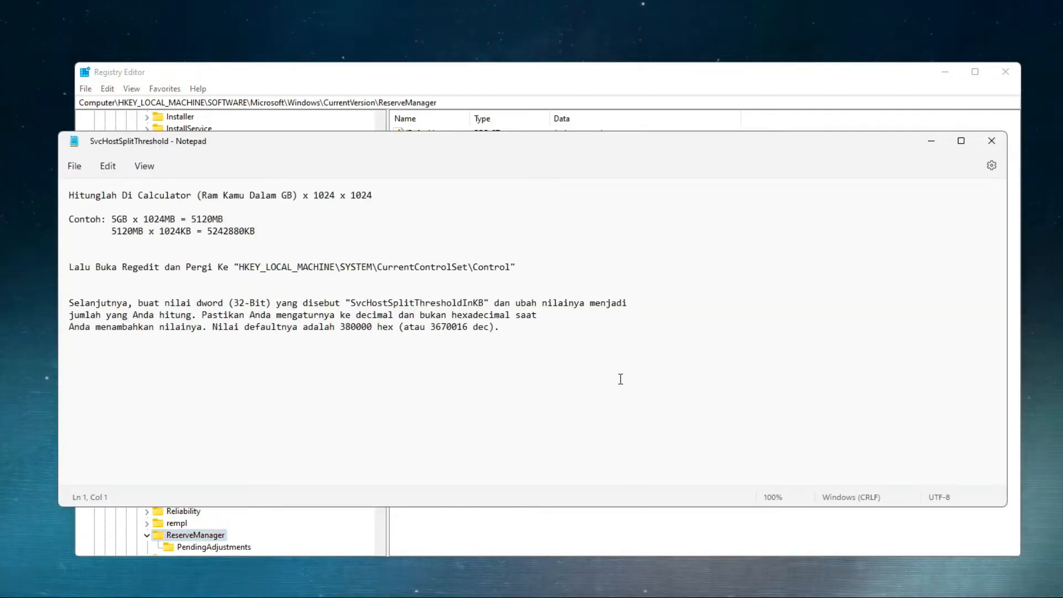
pyautogui.moveTo(240, 265); pyautogui.dragTo(513, 272)
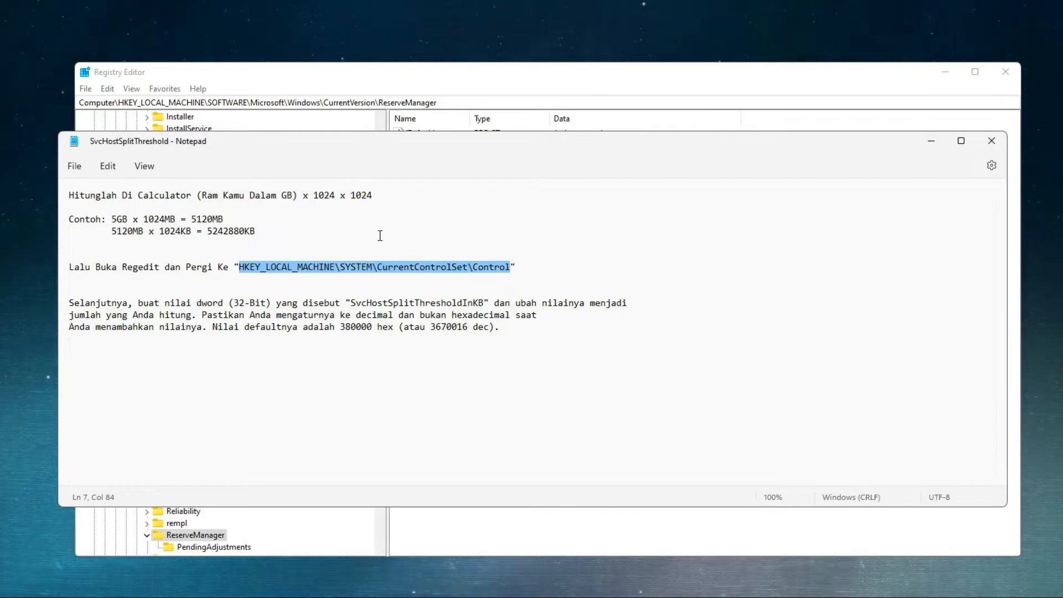
pyautogui.rightClick(523, 267)
pyautogui.click(545, 339)
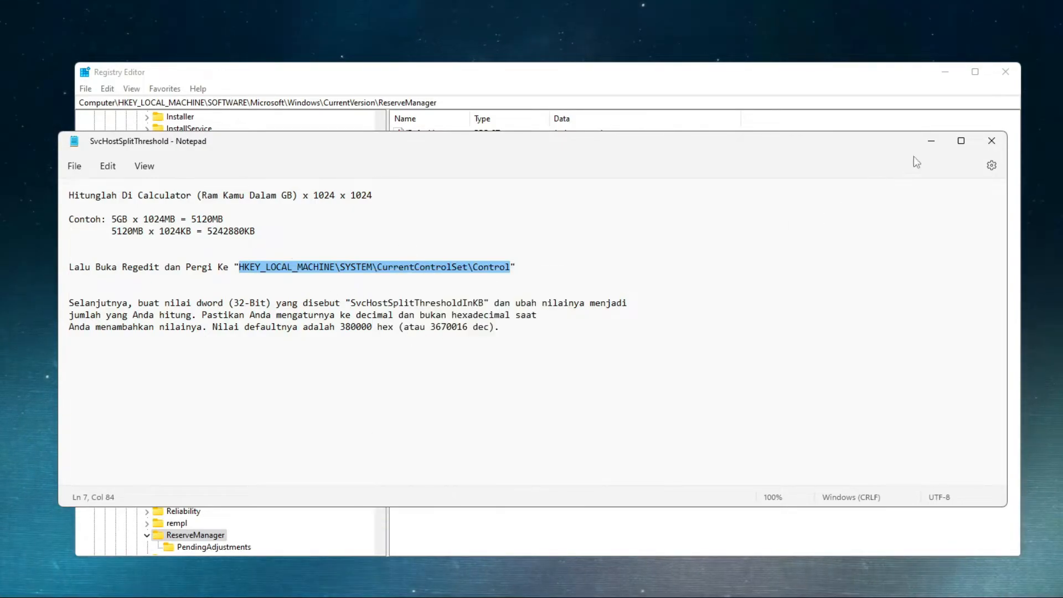
# Switch to Registry Editor and go to the HKEY_LOCAL_MACHINE\SYSTEM\CurrentControlSet\Control key using the copied path.
pyautogui.hotkey('alt', 'Tab')
pyautogui.moveTo(438, 103); pyautogui.dragTo(206, 103)
pyautogui.hotkey('ctrl', 'v')
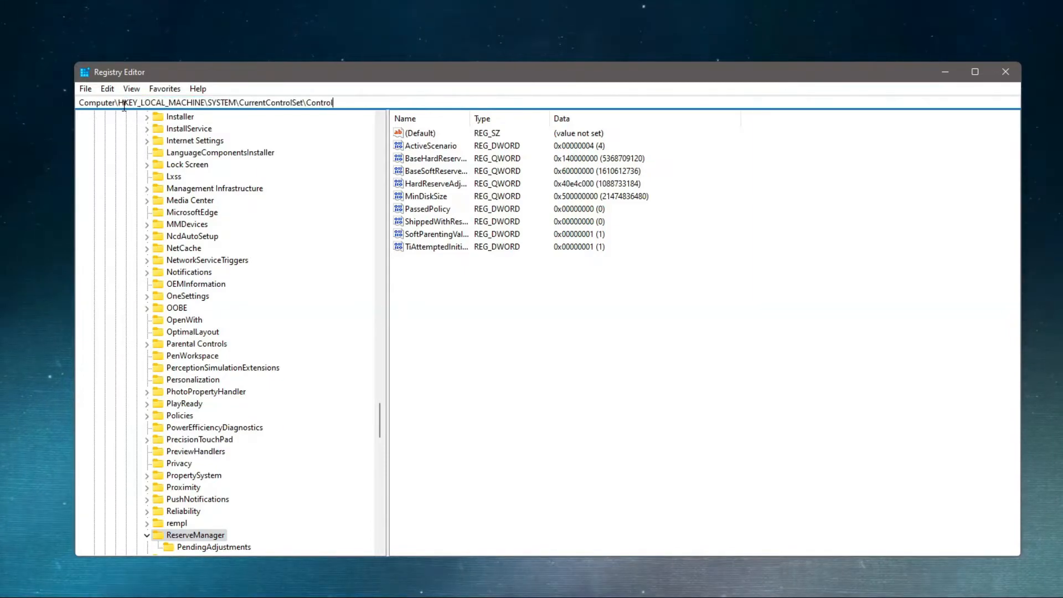
pyautogui.press('Return')
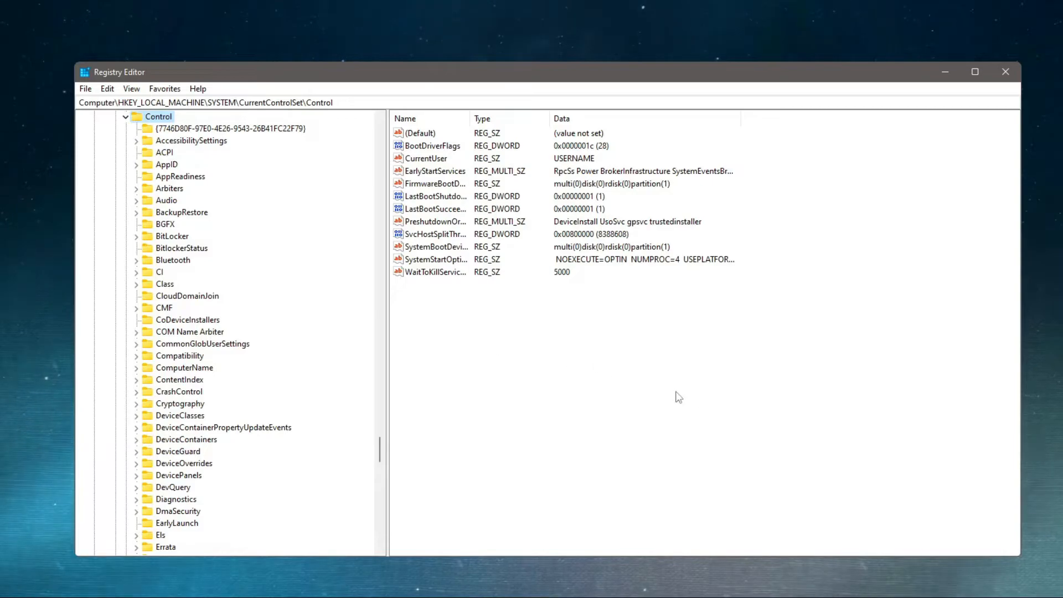
# Check the SvcHostSplitThreshold notes for the DWORD (32-bit) value name SvcHostSplitThresholdInKB and how it is created under the Control key.
pyautogui.click(581, 588)
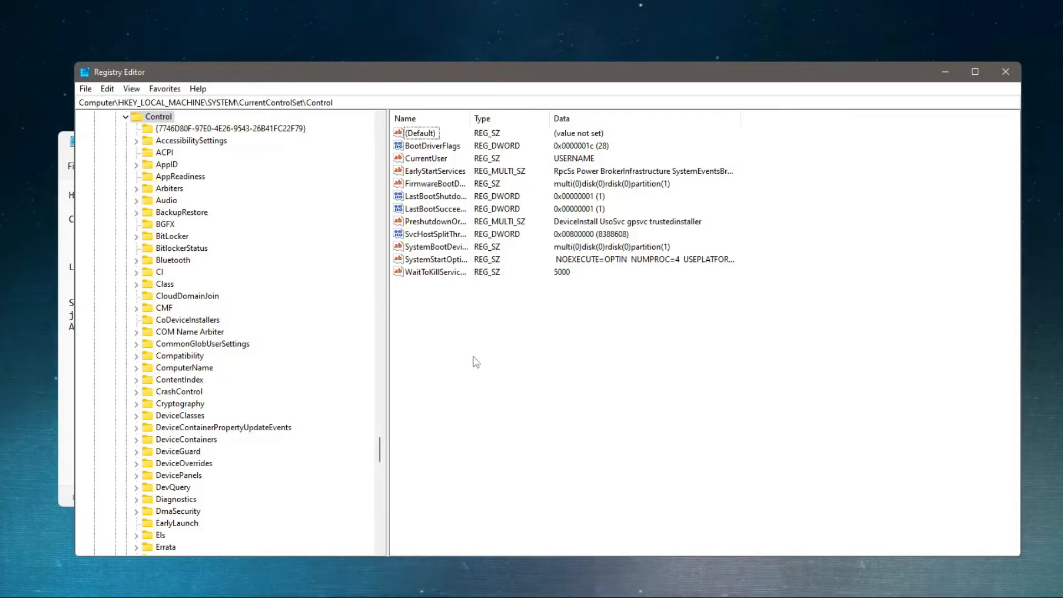
pyautogui.moveTo(482, 381)
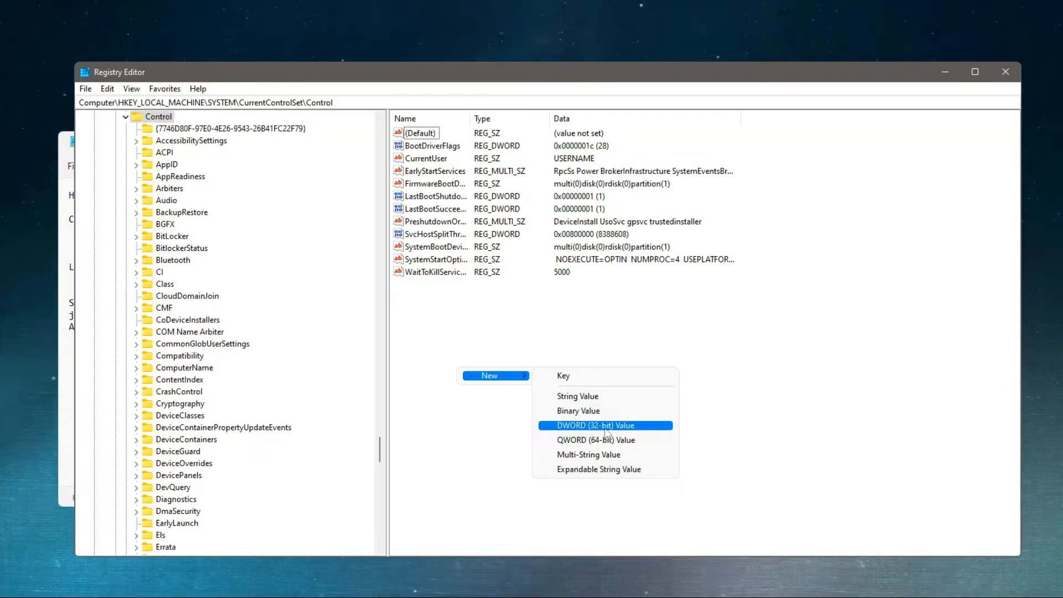
pyautogui.hotkey('alt', 'Tab')
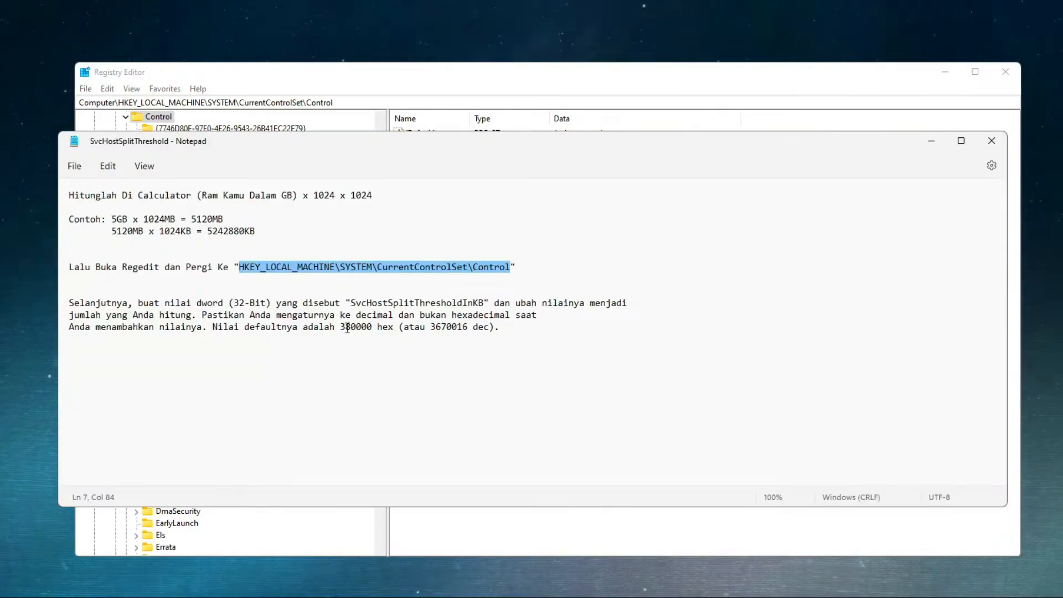
pyautogui.moveTo(352, 303); pyautogui.dragTo(471, 306)
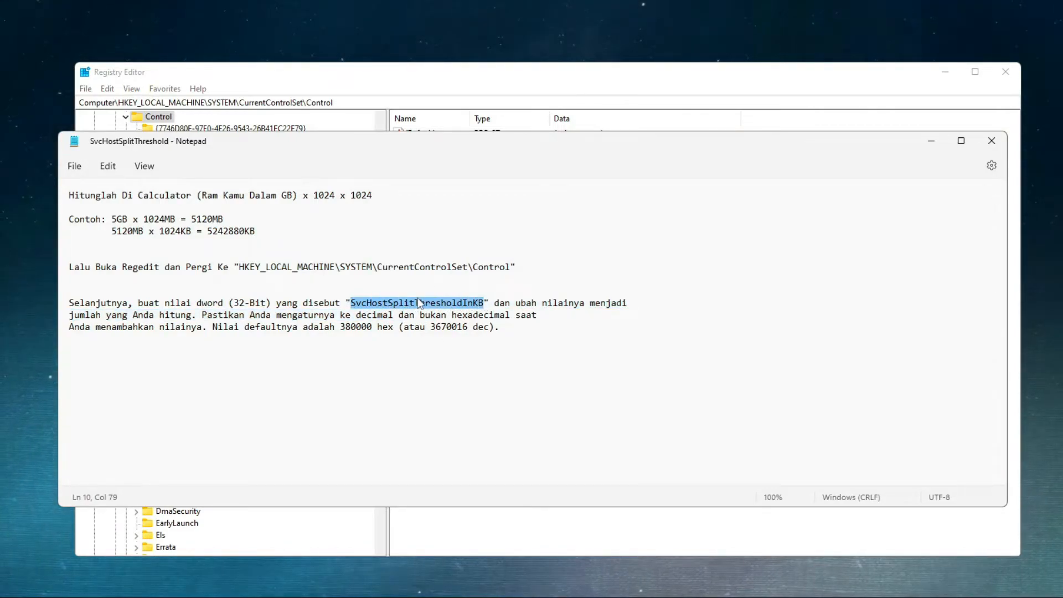
pyautogui.click(580, 543)
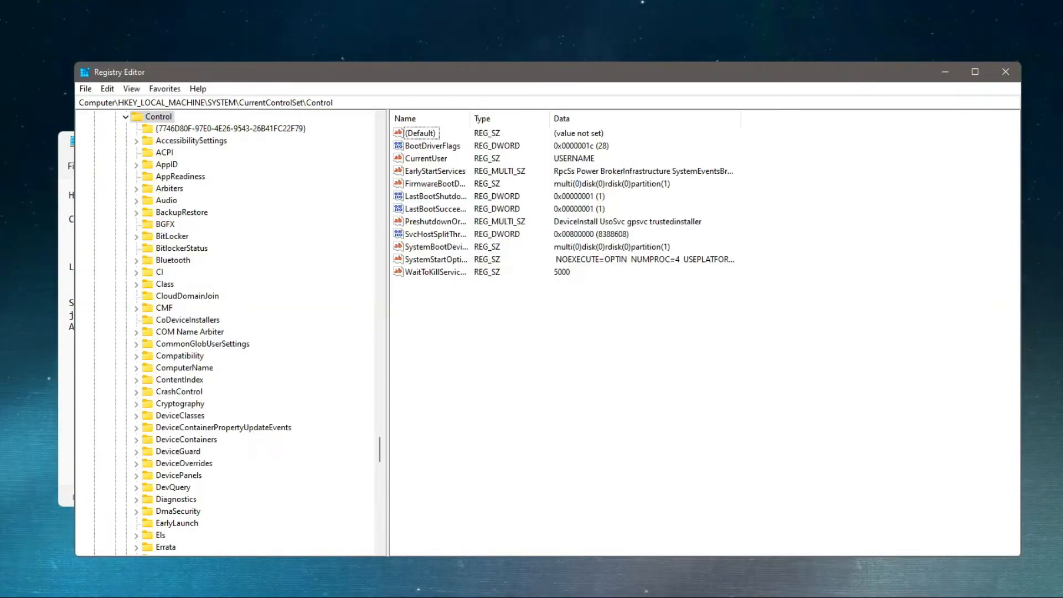
pyautogui.hotkey('alt', 'Tab')
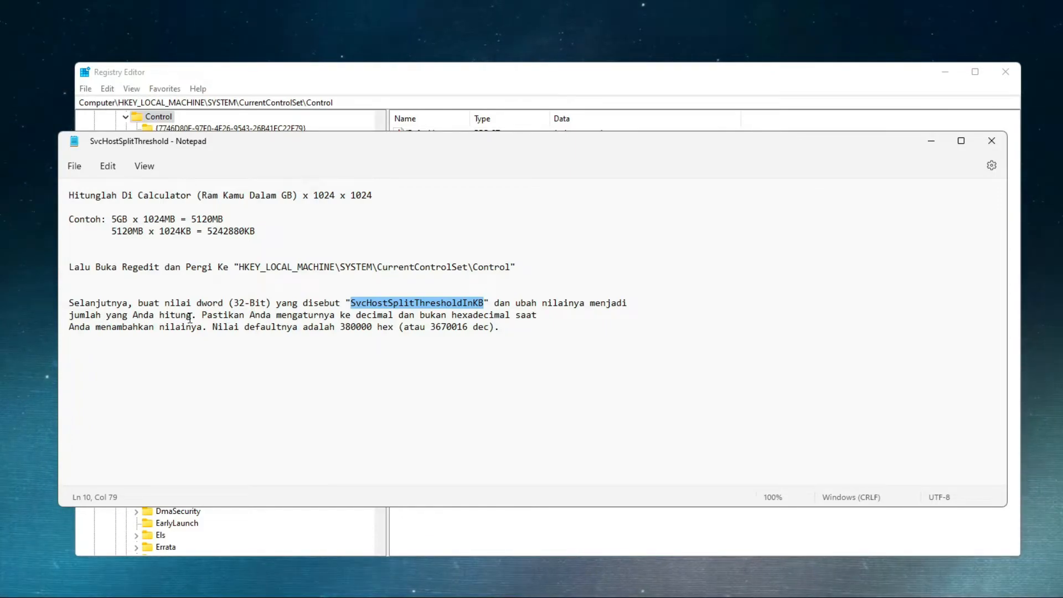
# Open the existing SvcHostSplitThresholdInKB value in the Control key for editing and move its dialog over the value list.
pyautogui.click(480, 535)
pyautogui.click(434, 235)
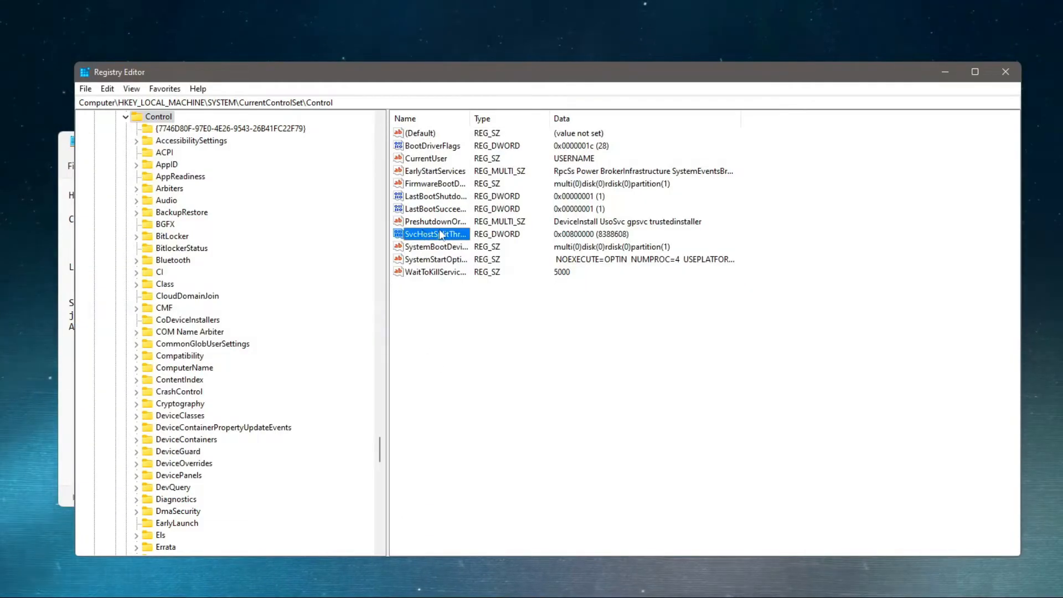
pyautogui.rightClick(434, 237)
pyautogui.click(454, 244)
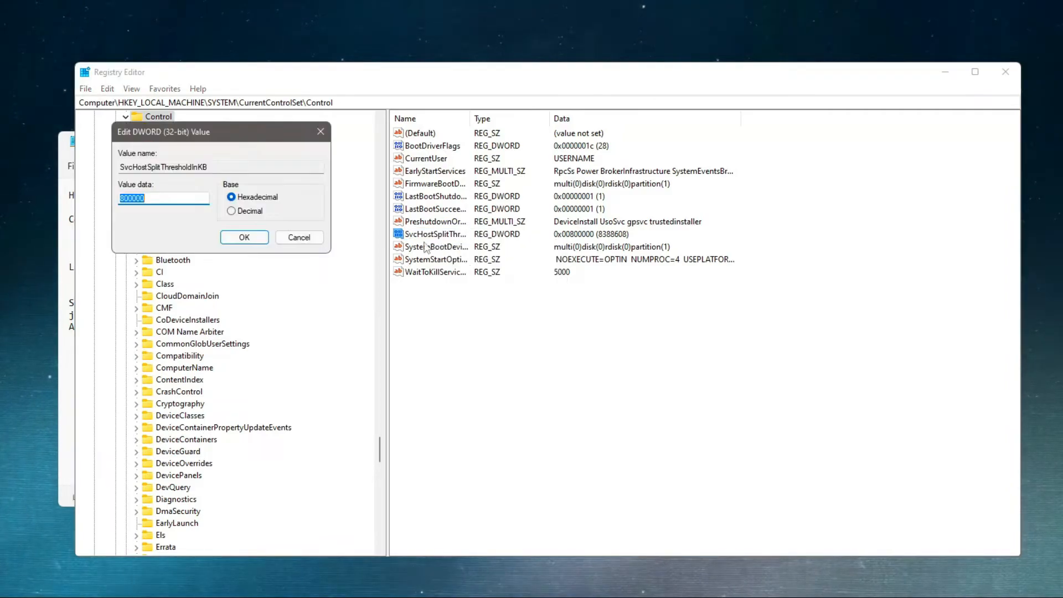
pyautogui.moveTo(193, 131); pyautogui.dragTo(486, 204)
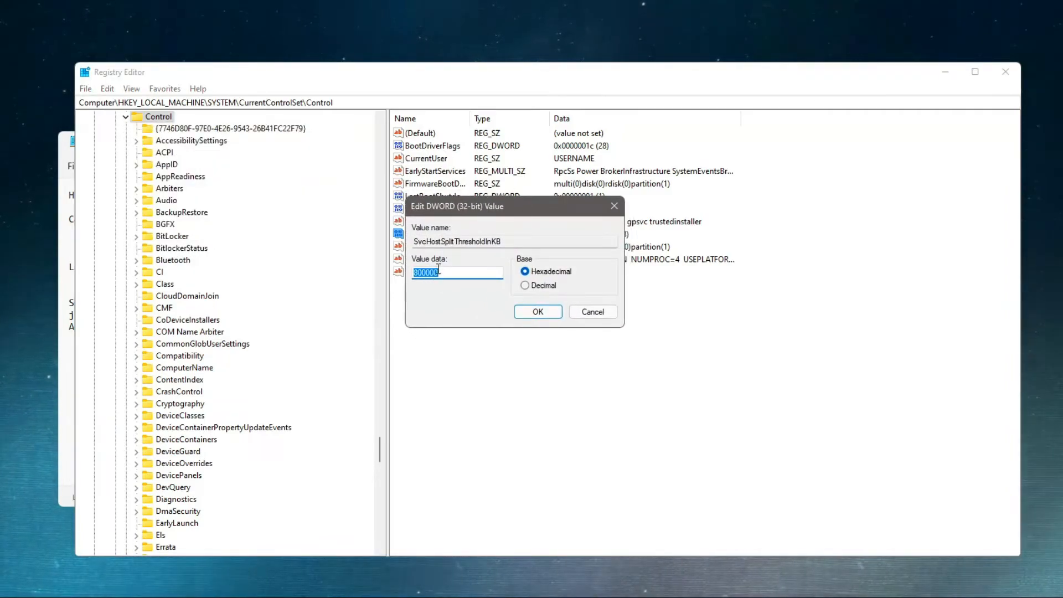
# Copy the result 8,388,608 from Calculator and paste it over the hexadecimal value data of SvcHostSplitThresholdInKB.
pyautogui.click(628, 588)
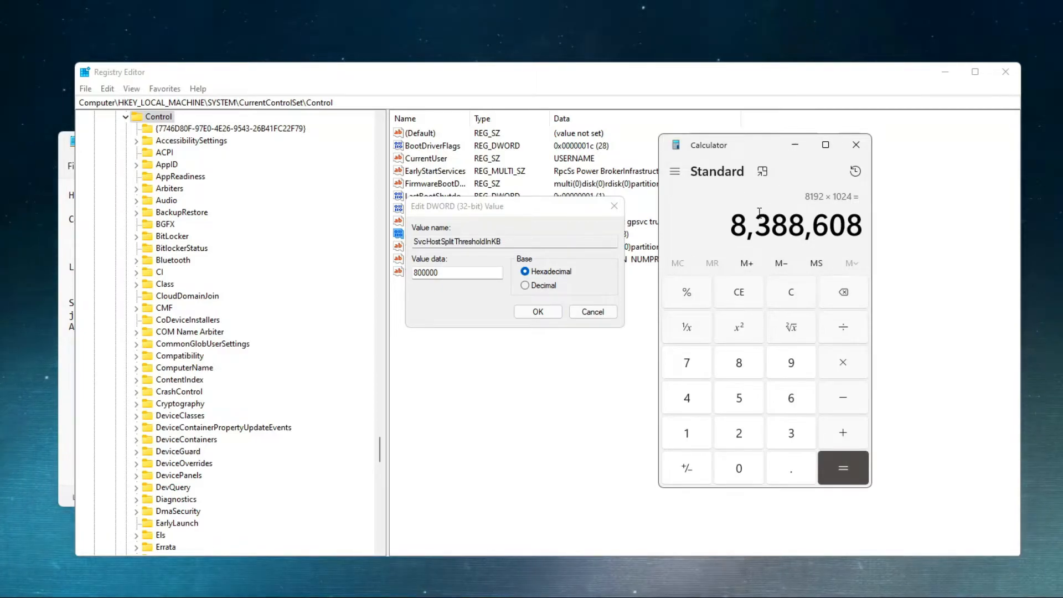
pyautogui.moveTo(735, 232); pyautogui.dragTo(861, 238)
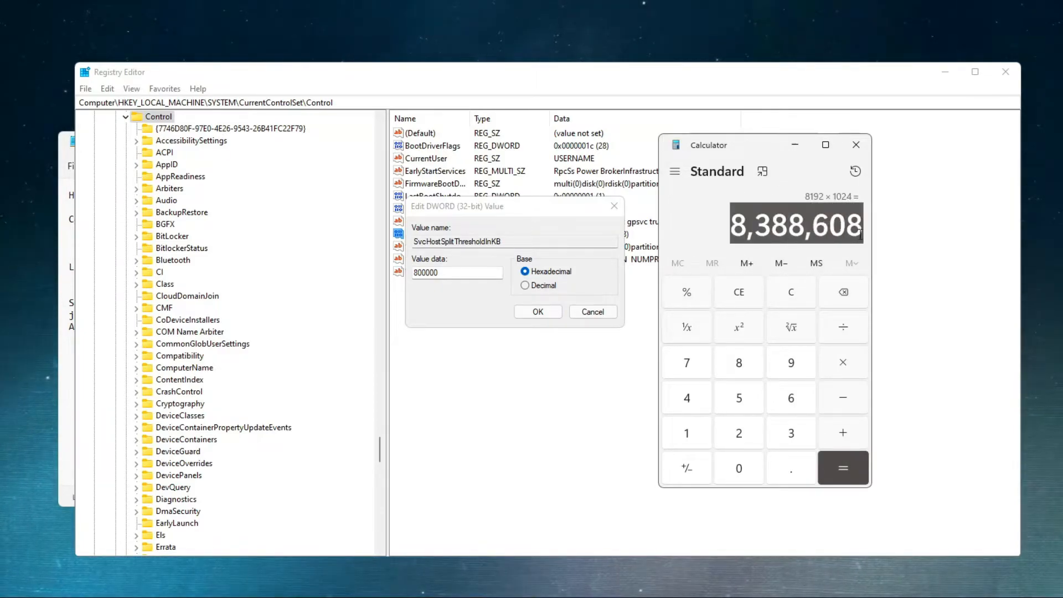
pyautogui.rightClick(811, 226)
pyautogui.click(828, 234)
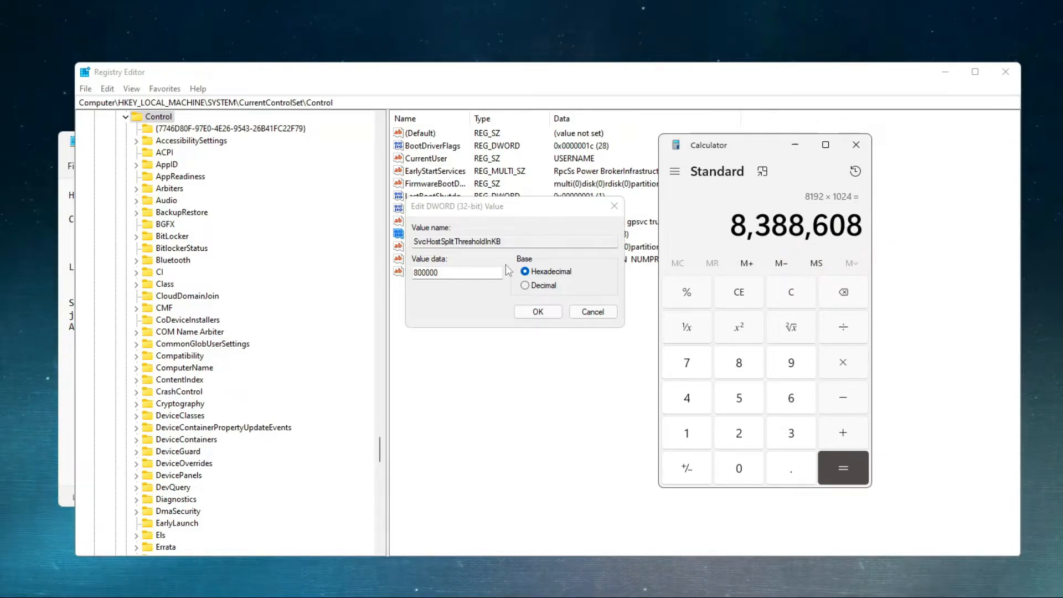
pyautogui.click(485, 272)
pyautogui.hotkey('ctrl', 'a')
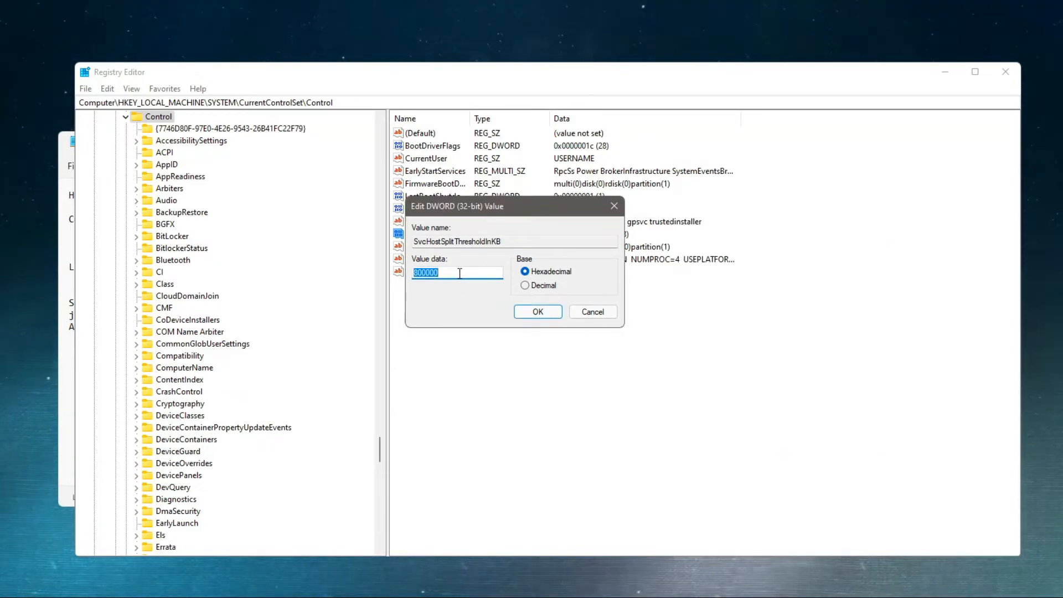
pyautogui.hotkey('ctrl', 'v')
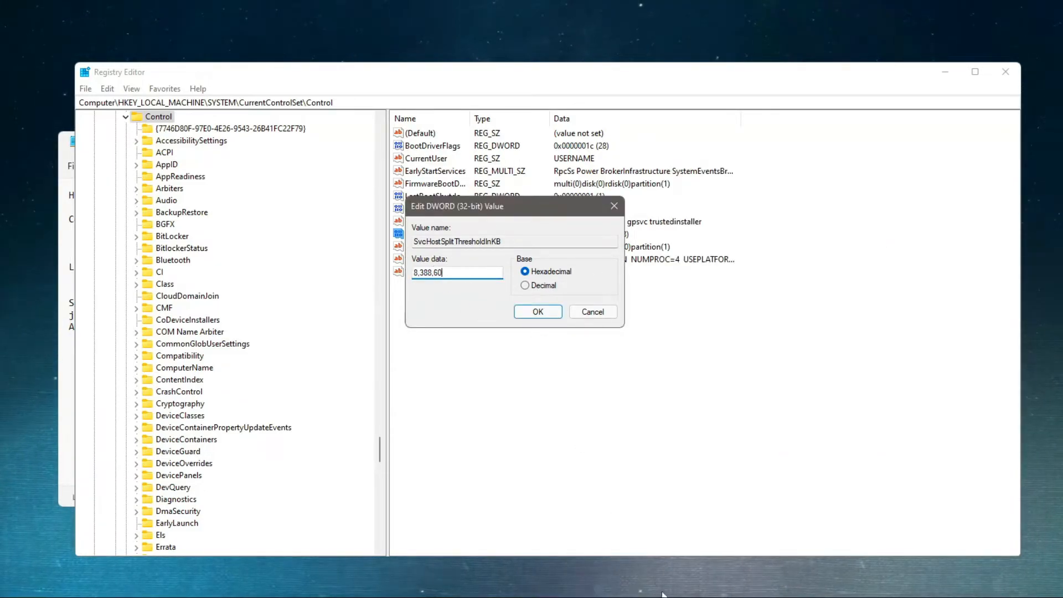
# Remove the thousands separators from the pasted value data and complete it to 8388608.
pyautogui.click(655, 579)
pyautogui.click(456, 275)
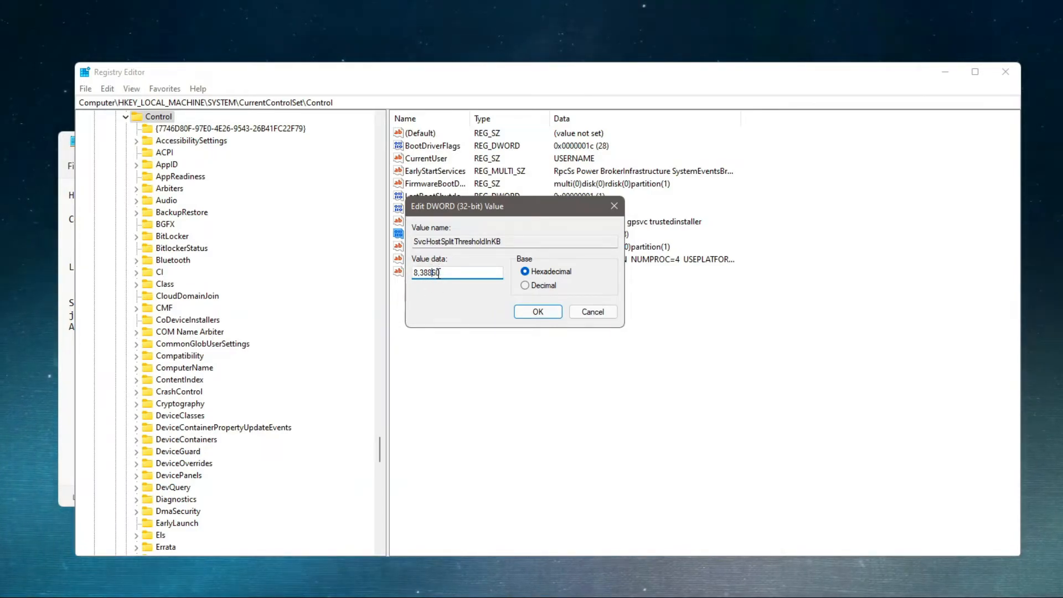
pyautogui.press('Left')
pyautogui.press('Left')
pyautogui.press('Left')
pyautogui.press('BackSpace')
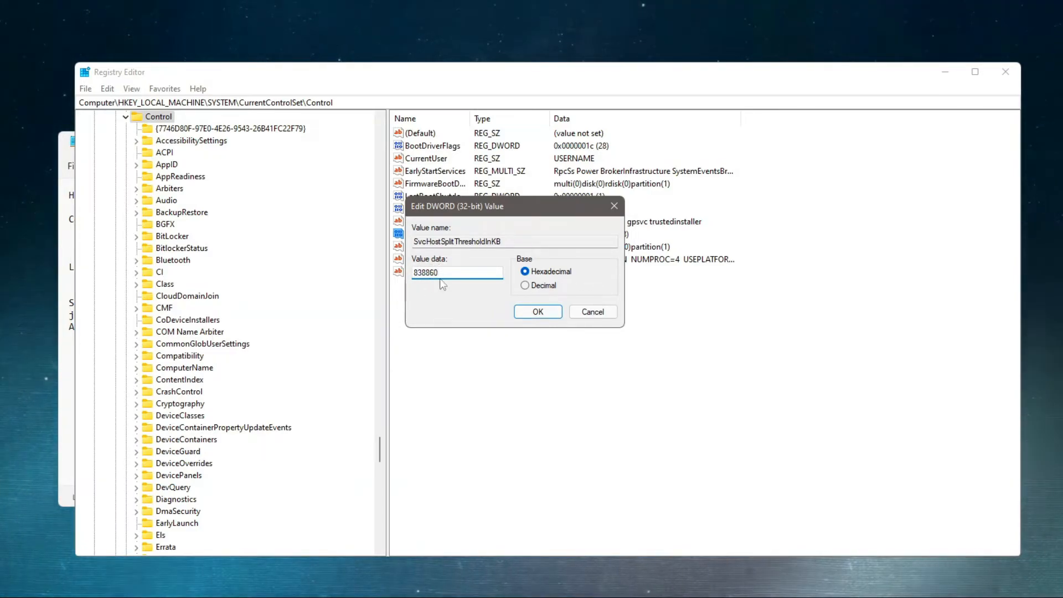
pyautogui.click(442, 273)
pyautogui.write('8')
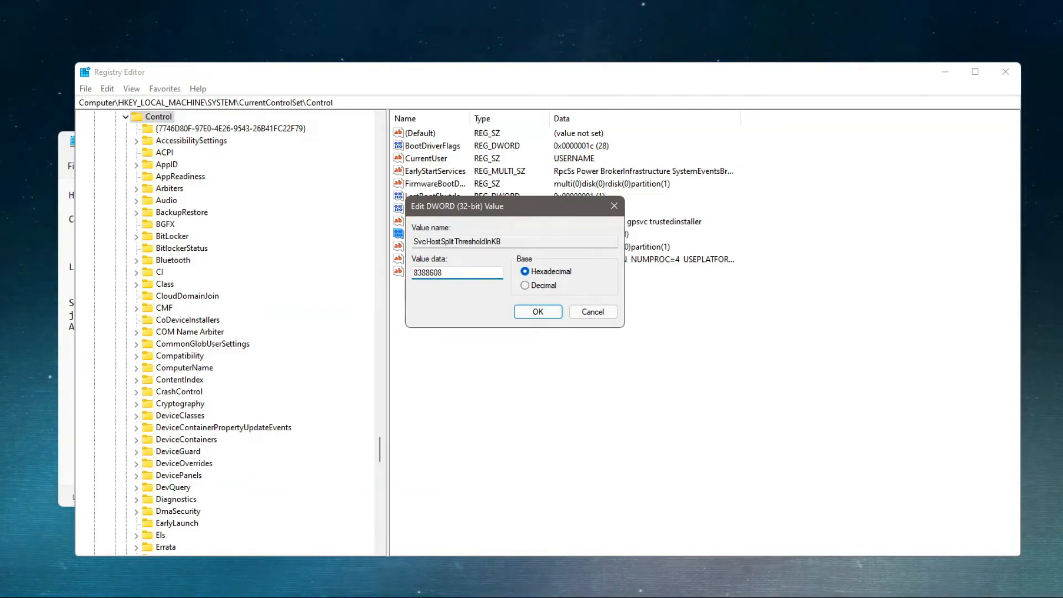
# Compare the entered value data with the Calculator result and reread the notes about using the decimal base.
pyautogui.click(629, 581)
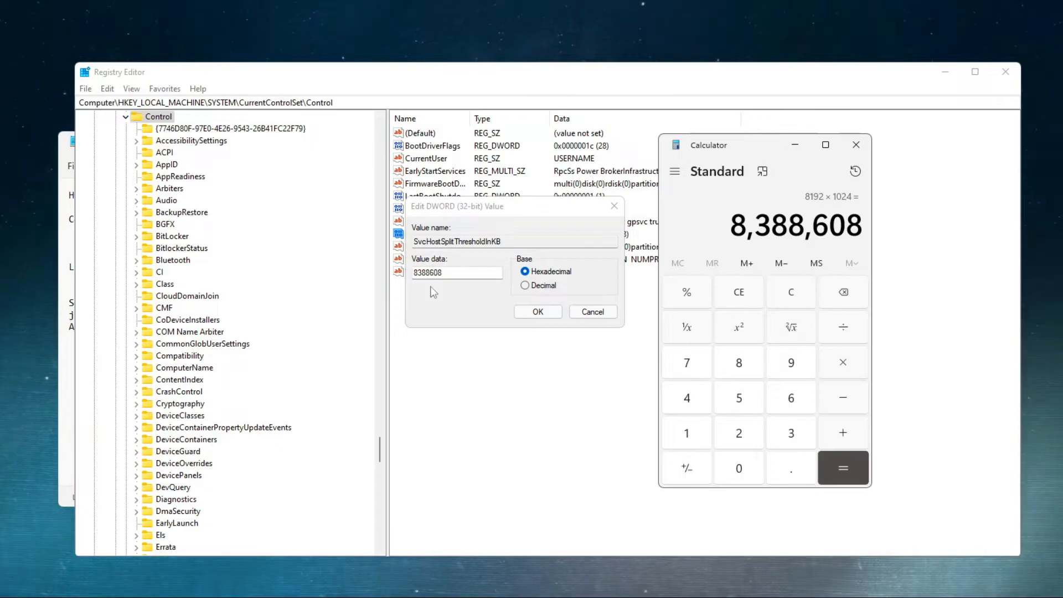
pyautogui.hotkey('alt', 'Tab')
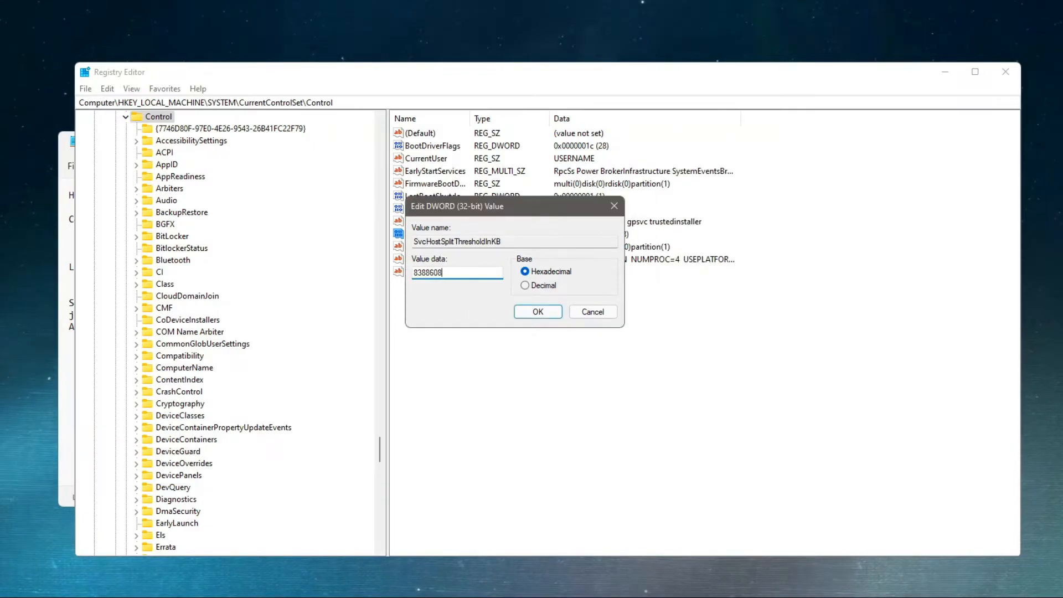
pyautogui.hotkey('alt', 'Tab')
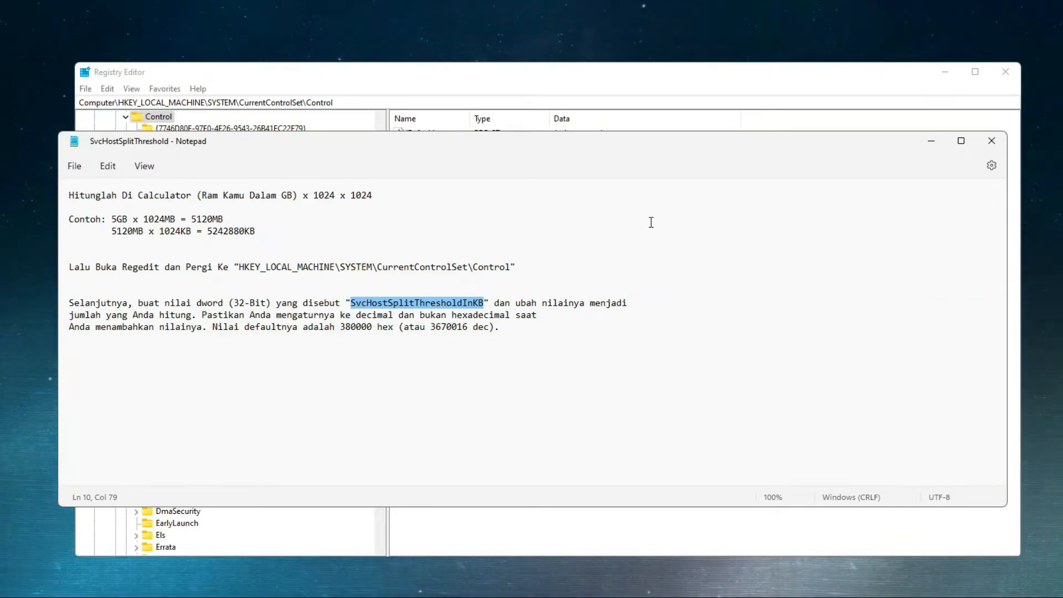
# Minimize the notes and save SvcHostSplitThresholdInKB with Decimal base and value data 8388608, copied from Calculator without separators.
pyautogui.click(934, 142)
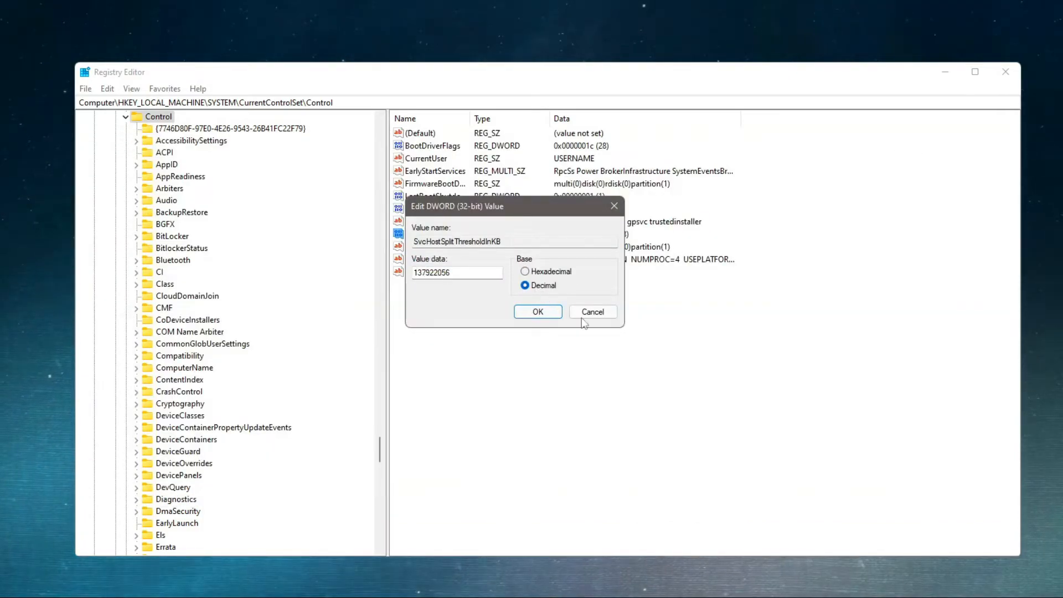
pyautogui.click(594, 584)
pyautogui.click(730, 226)
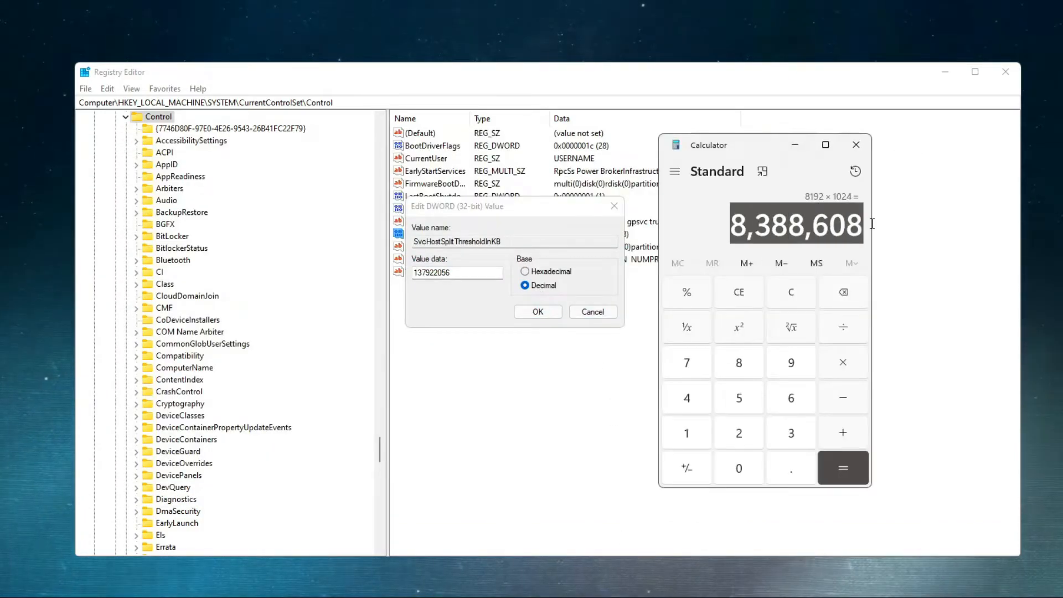
pyautogui.click(466, 272)
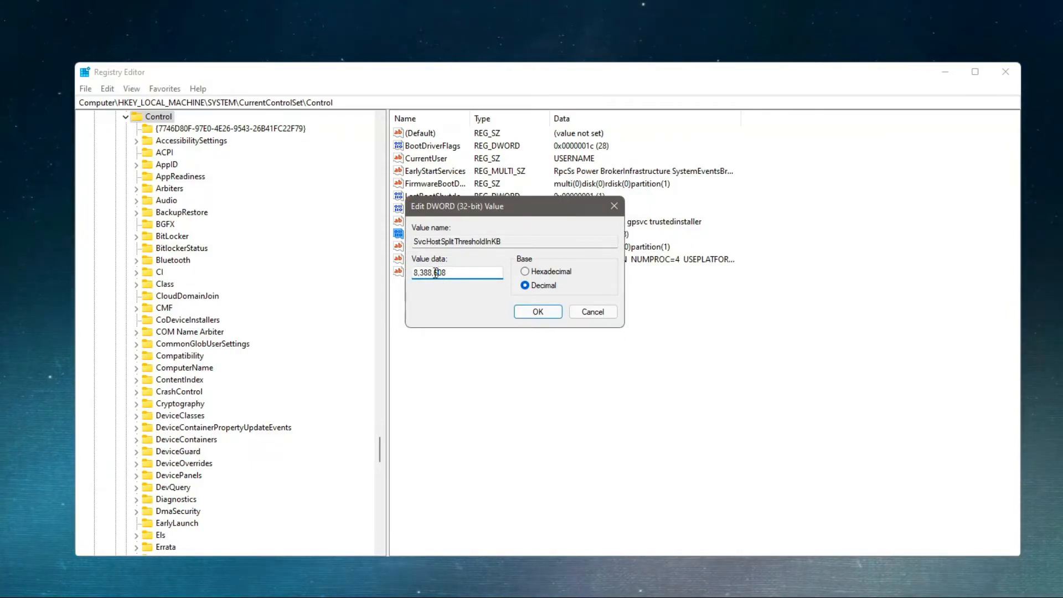
pyautogui.press('BackSpace')
pyautogui.press('Left')
pyautogui.press('Left')
pyautogui.press('Left')
pyautogui.press('BackSpace')
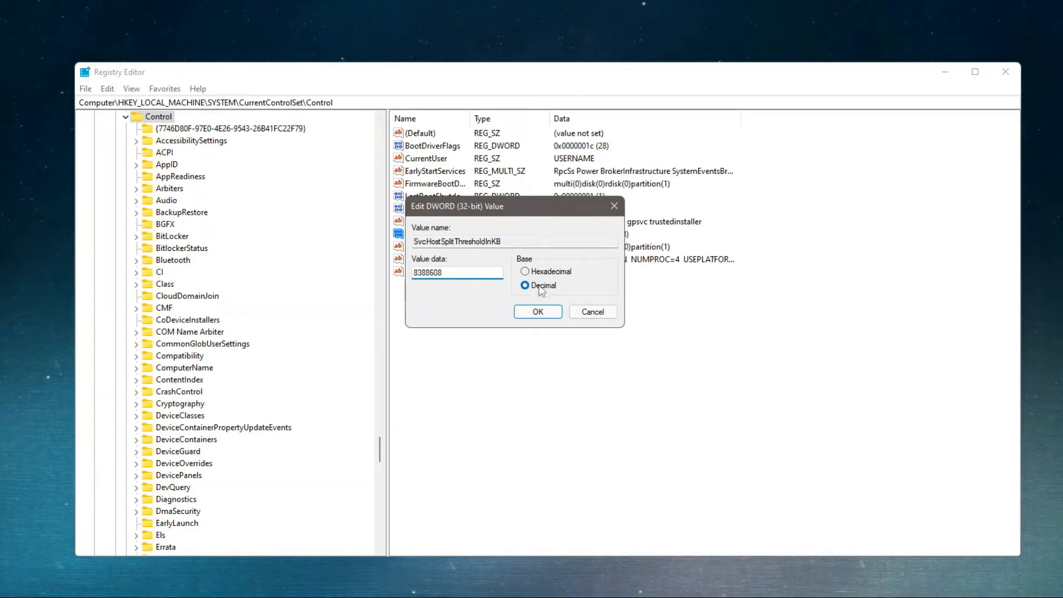
pyautogui.click(540, 312)
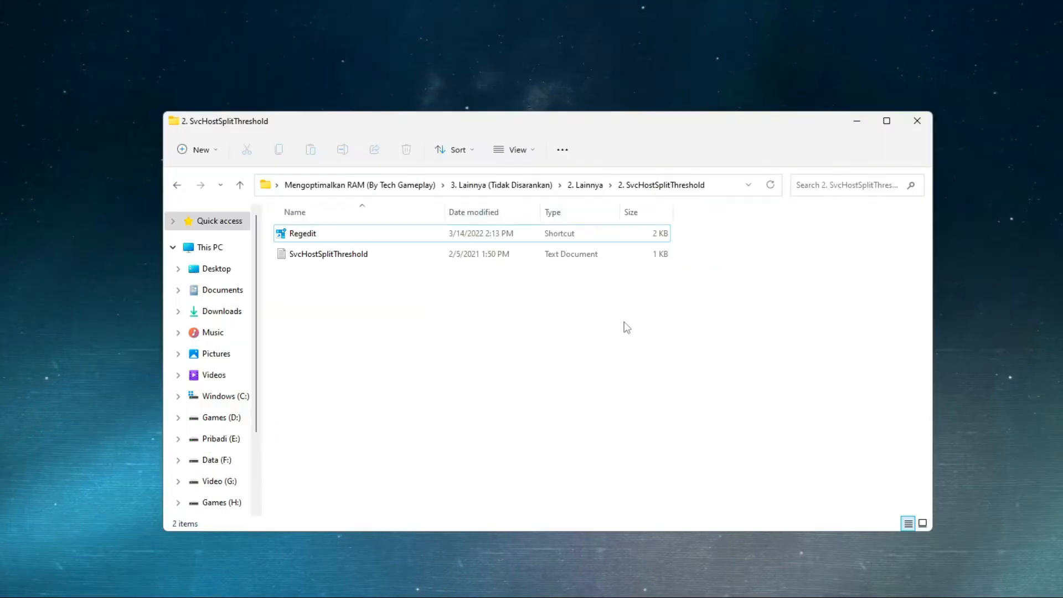
# Go back up to the Mengoptimalkan RAM (By Tech Gameplay) folder and close its File Explorer window.
pyautogui.click(585, 185)
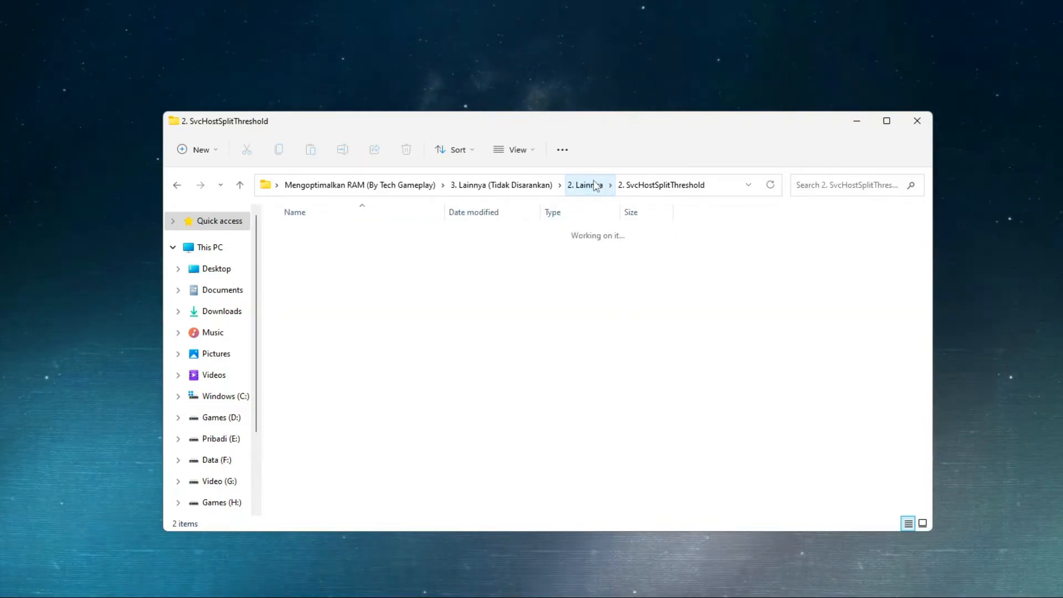
pyautogui.click(512, 184)
pyautogui.click(395, 186)
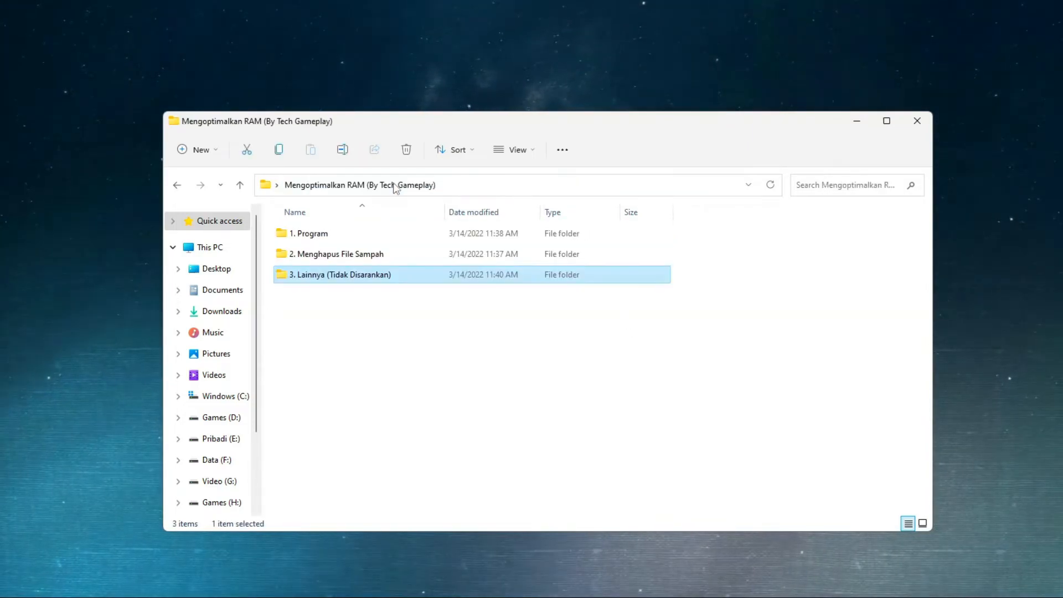
pyautogui.moveTo(316, 352); pyautogui.dragTo(729, 267)
pyautogui.click(729, 268)
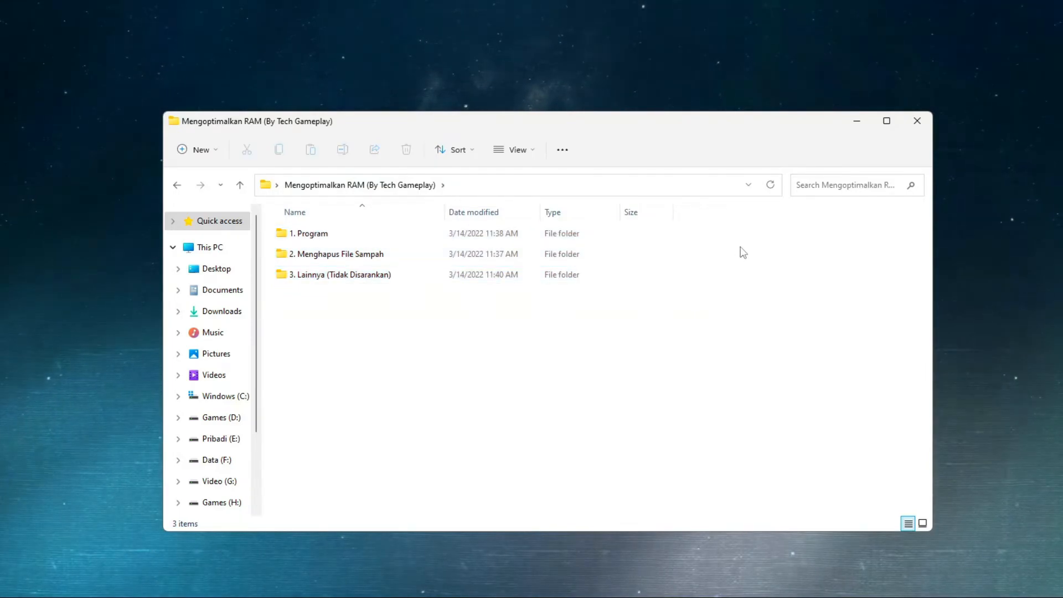
pyautogui.click(917, 121)
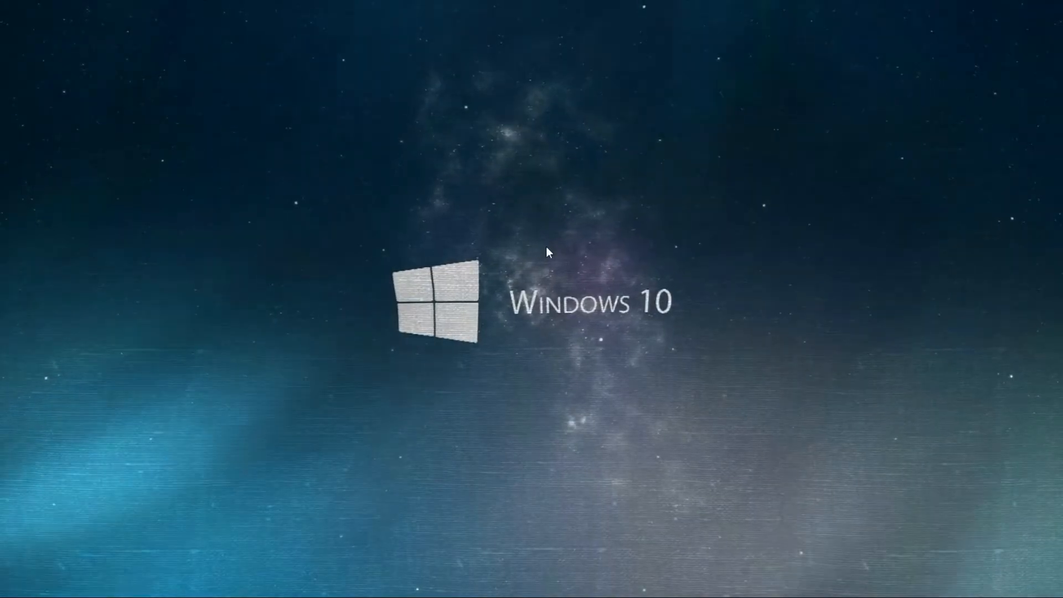
# Search Windows for "view advanced", open View advanced system settings and move the System Properties window to the screen's center.
pyautogui.press('super')
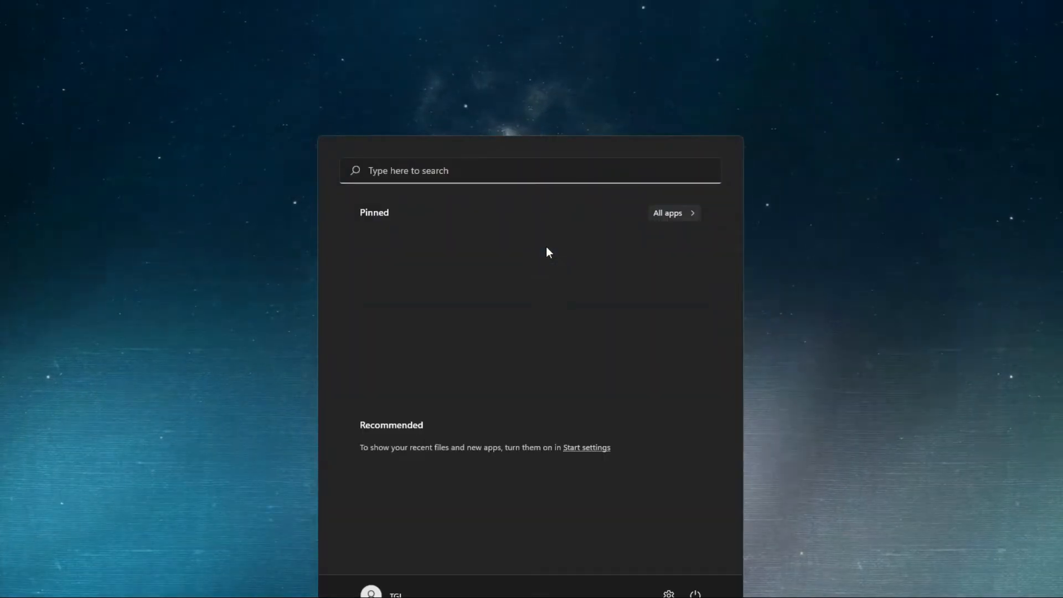
pyautogui.write('view advanc')
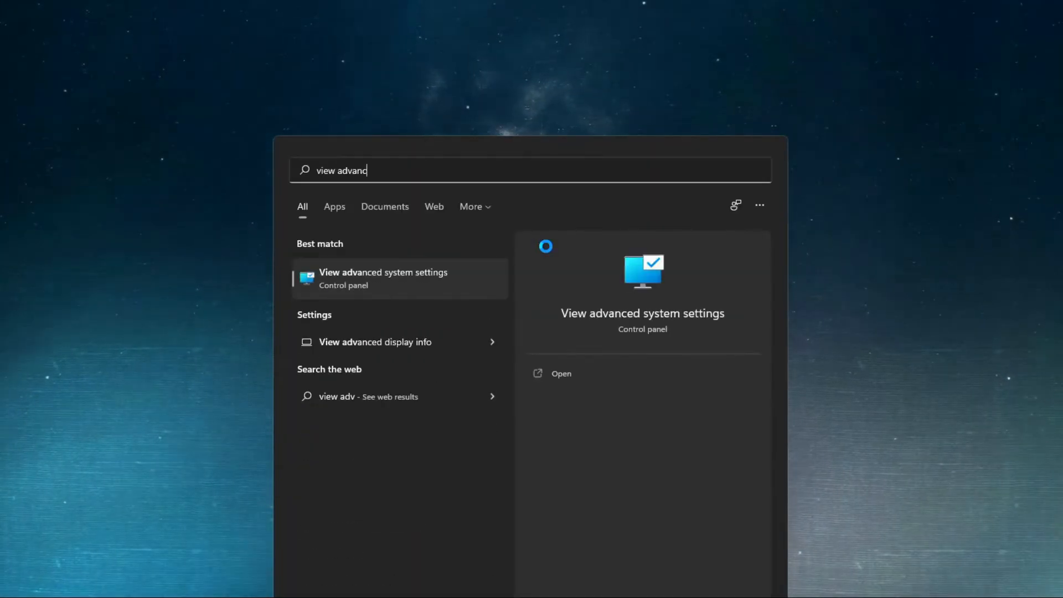
pyautogui.write('ed')
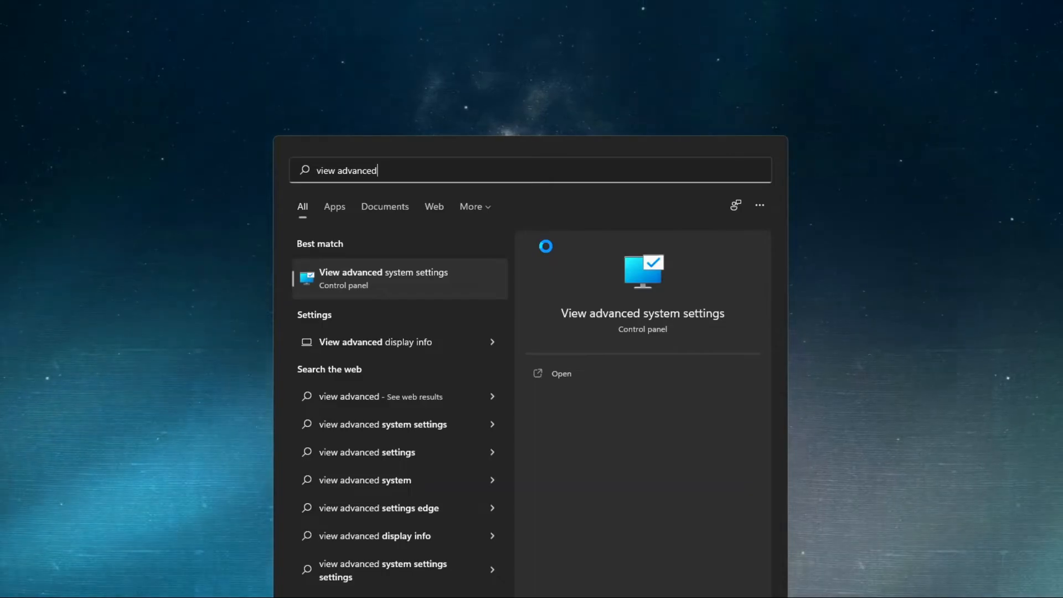
pyautogui.click(416, 278)
pyautogui.moveTo(161, 10); pyautogui.dragTo(556, 132)
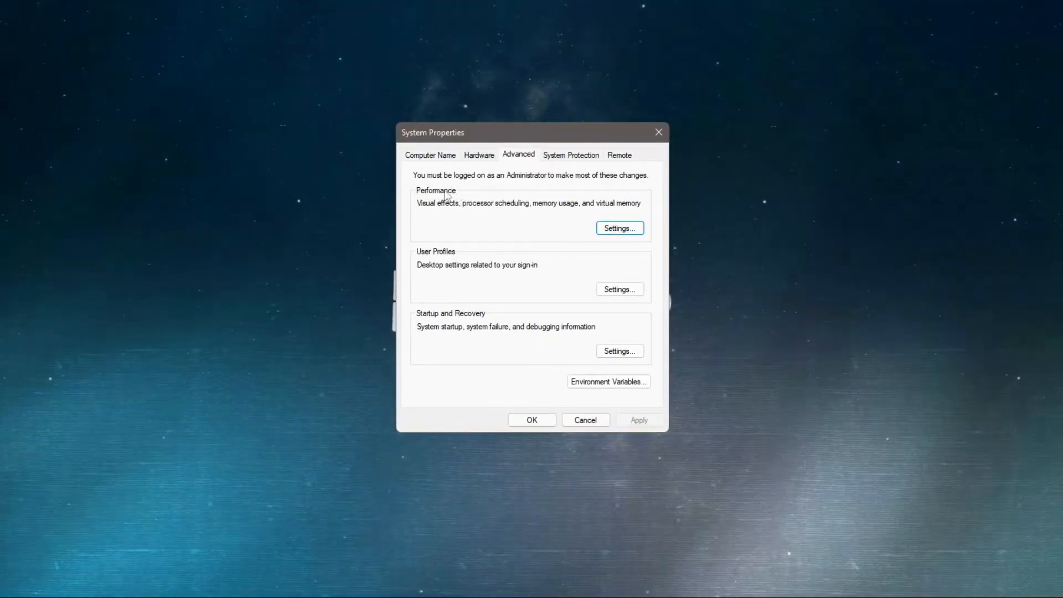
# Open the Virtual Memory settings from the advanced options of the system's Performance settings.
pyautogui.click(630, 237)
pyautogui.moveTo(570, 192); pyautogui.dragTo(540, 131)
pyautogui.click(466, 149)
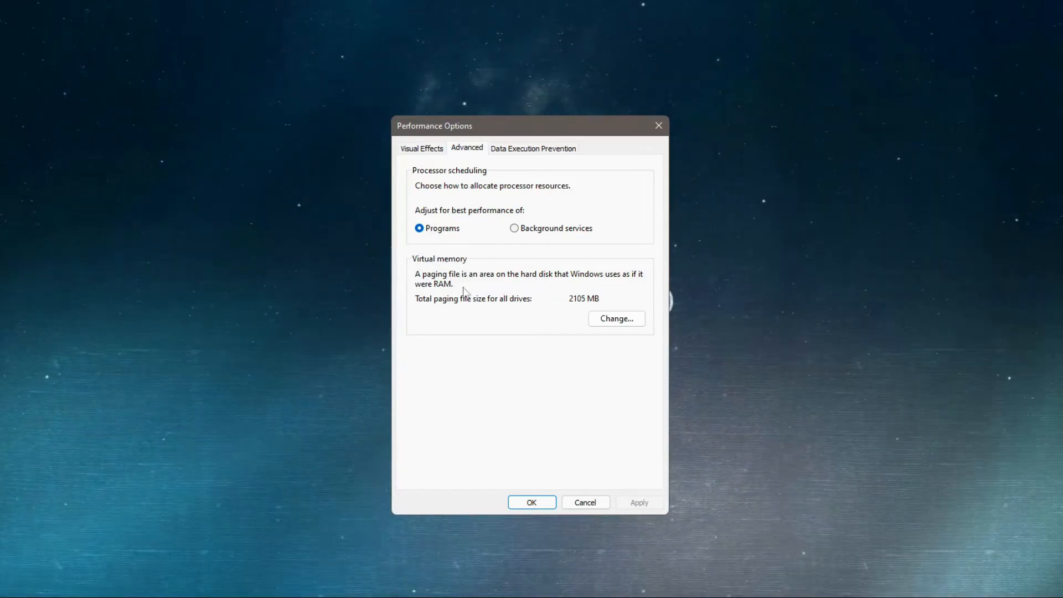
pyautogui.click(620, 320)
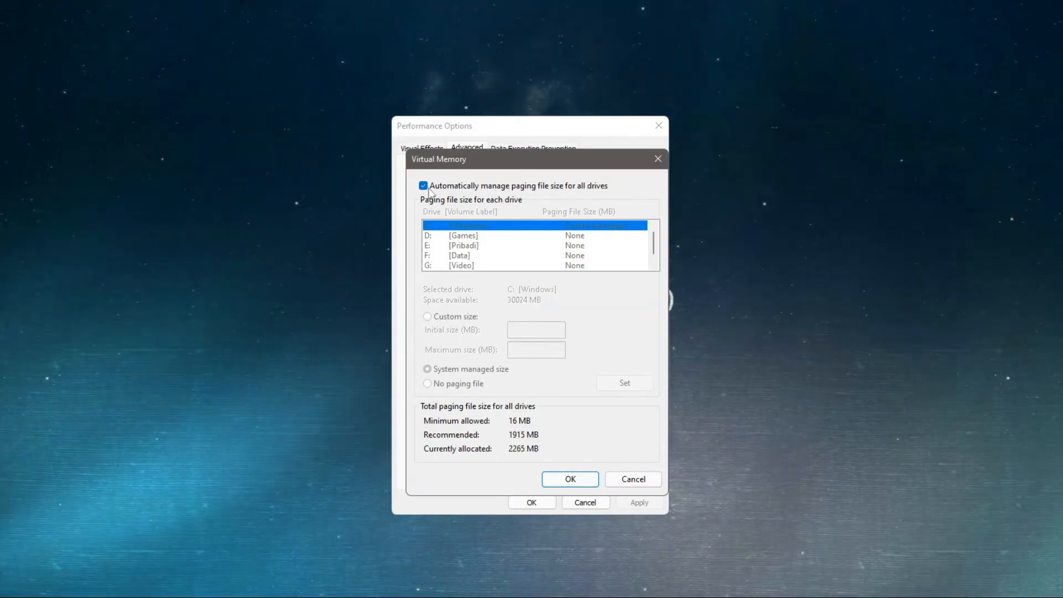
# Apply automatic paging file size management for all drives, confirm the remaining system settings dialogs, and postpone the required restart.
pyautogui.click(569, 479)
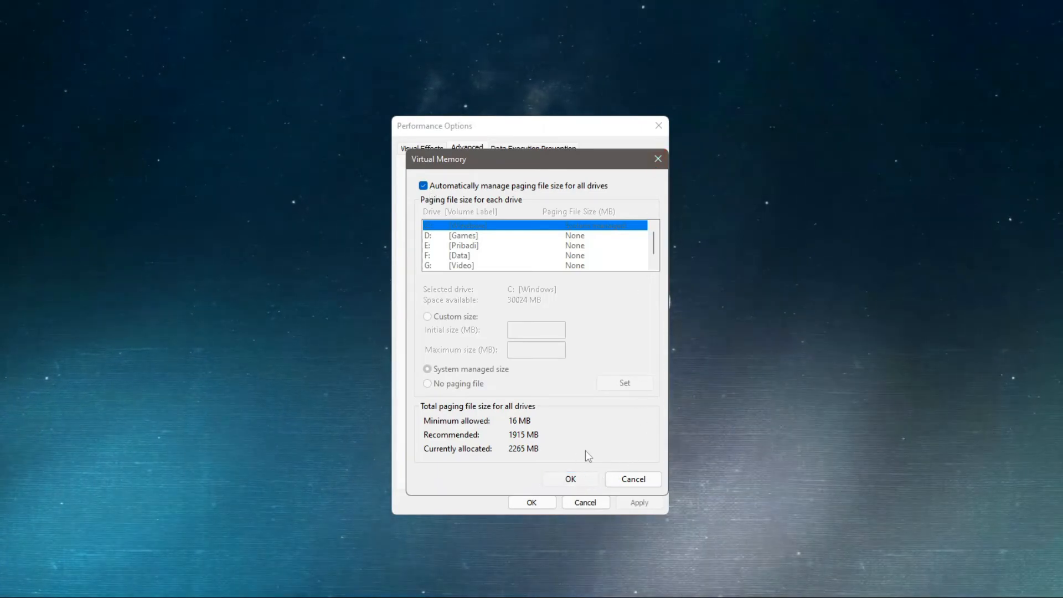
pyautogui.click(626, 337)
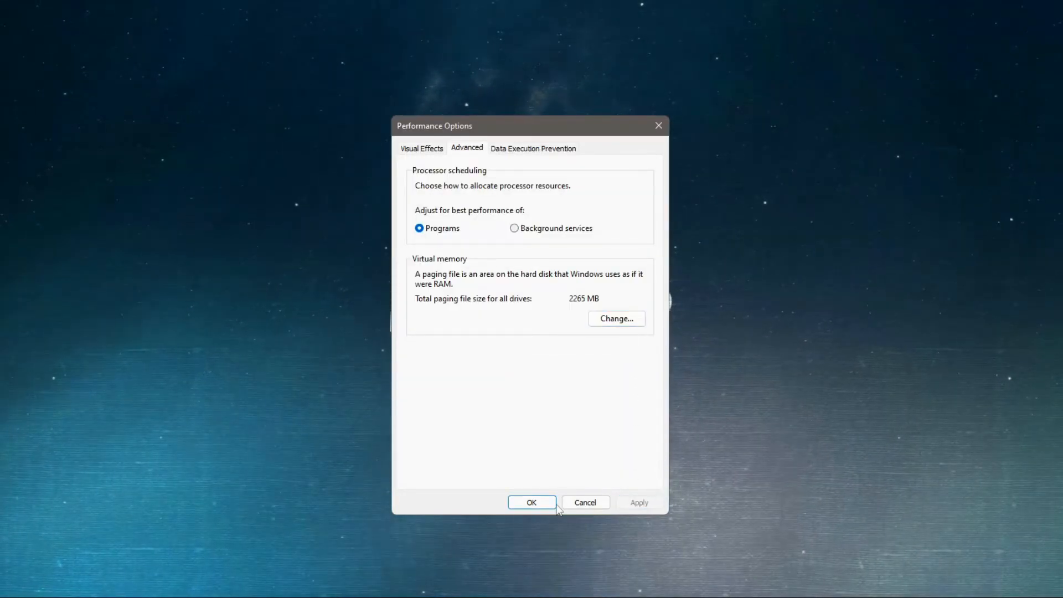
pyautogui.click(519, 501)
pyautogui.click(531, 422)
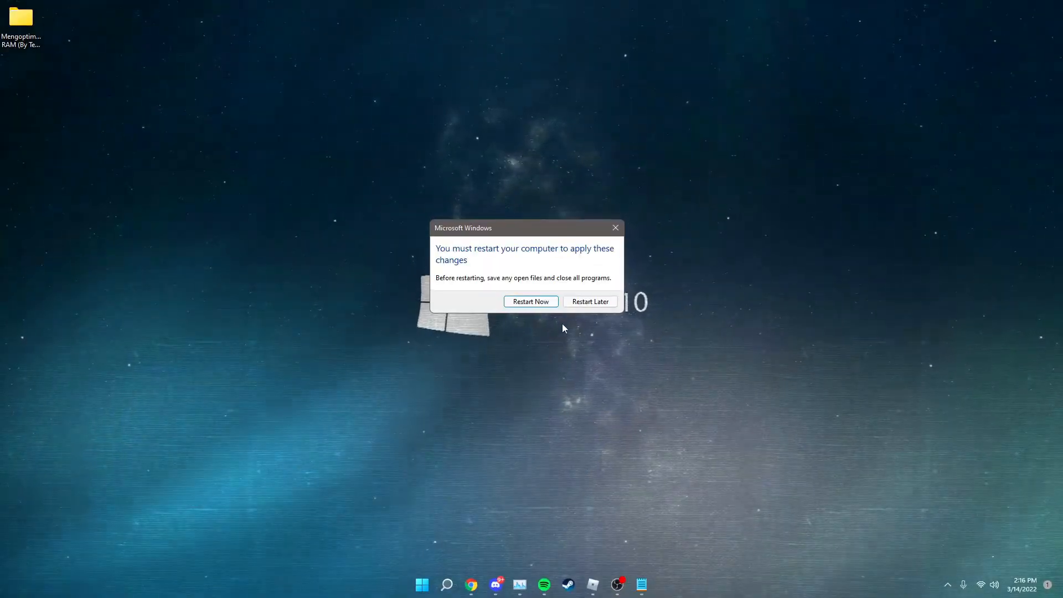
pyautogui.click(595, 304)
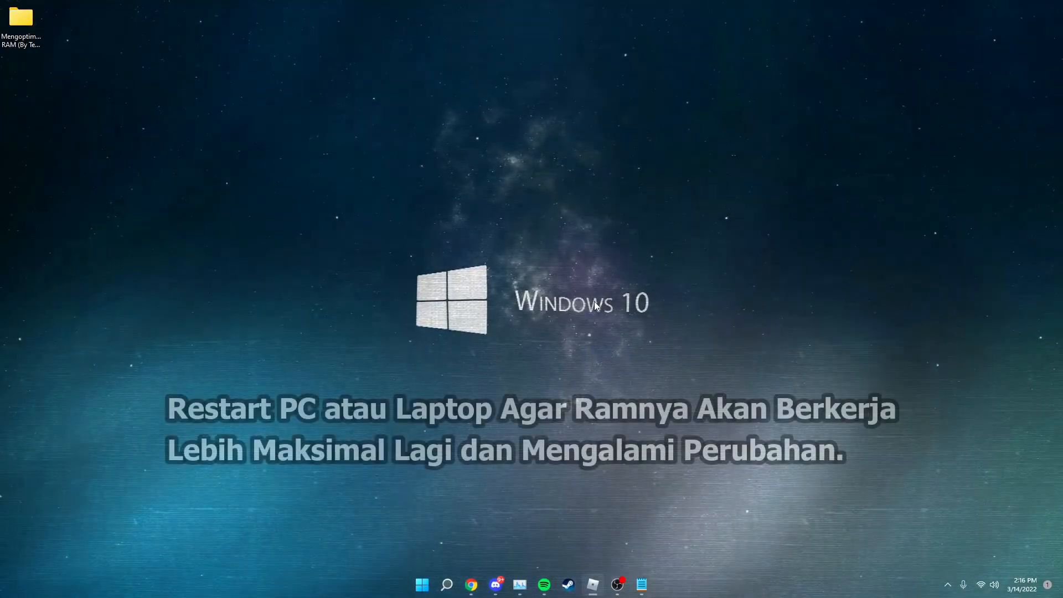
# Restart the PC using the Windows power options.
pyautogui.press('super')
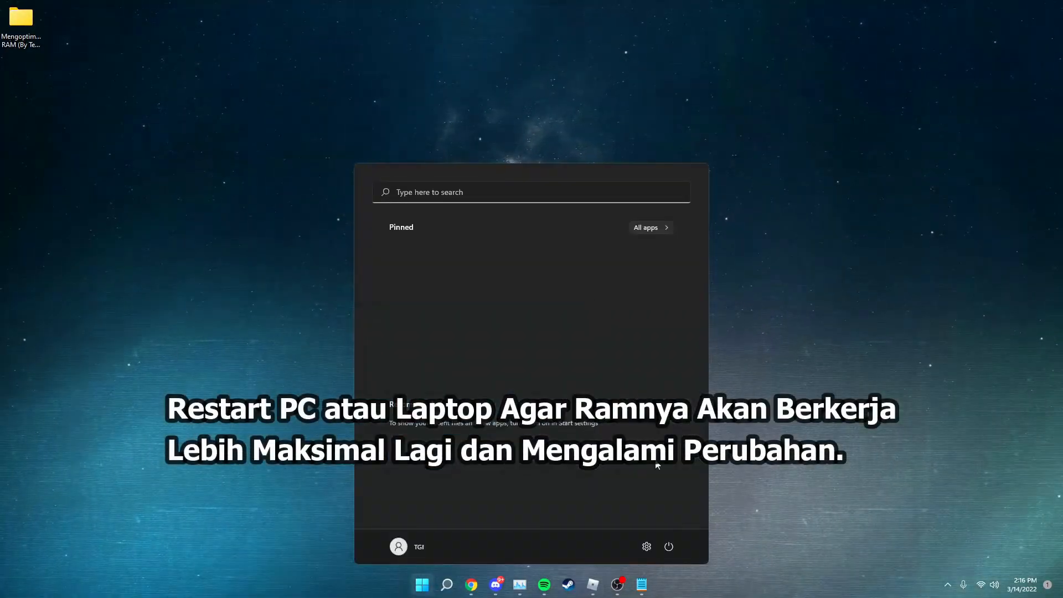
pyautogui.click(668, 546)
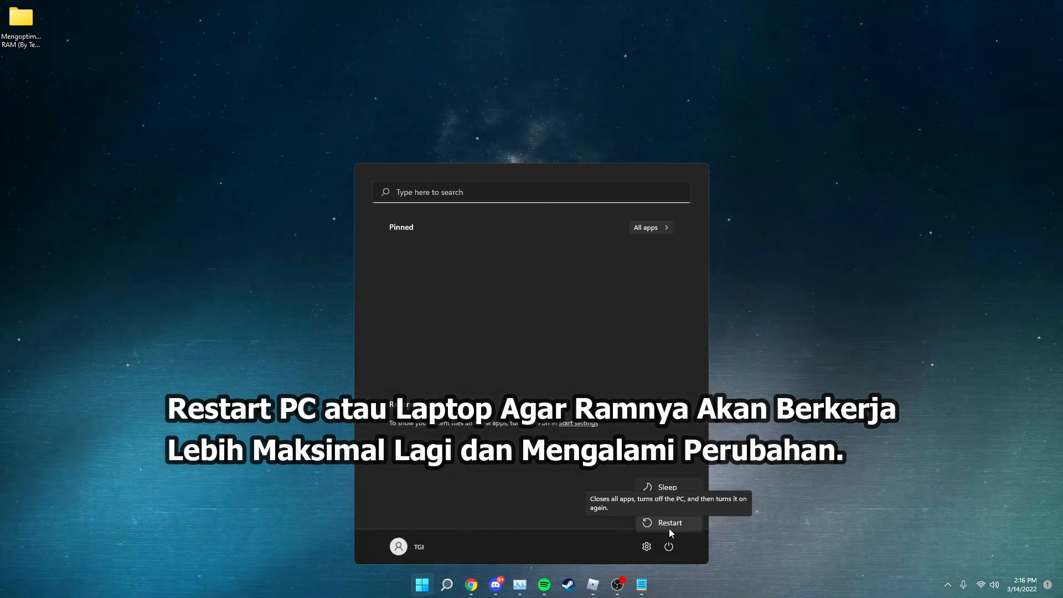
pyautogui.click(670, 523)
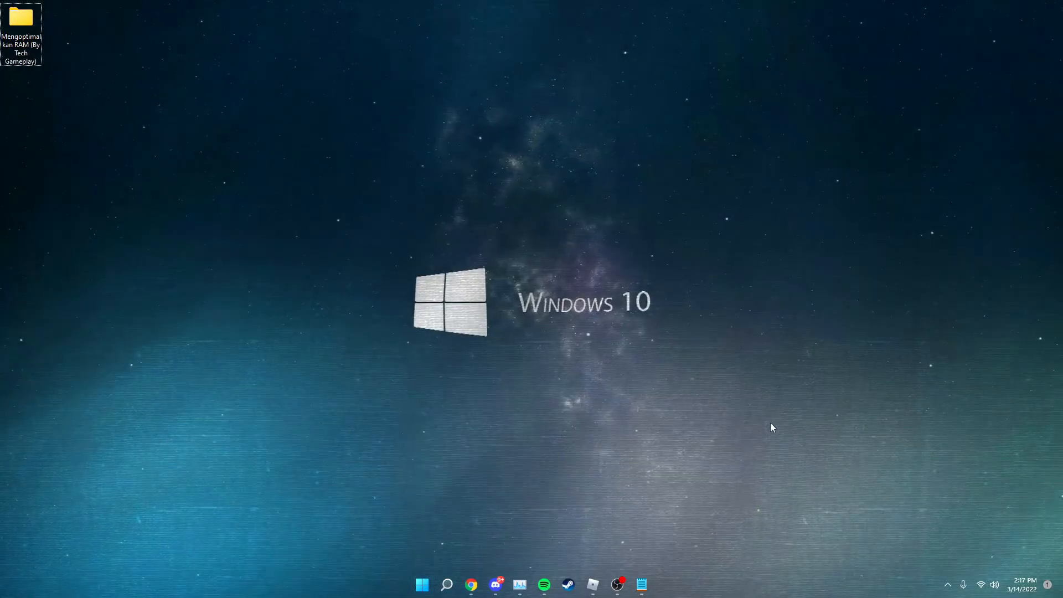